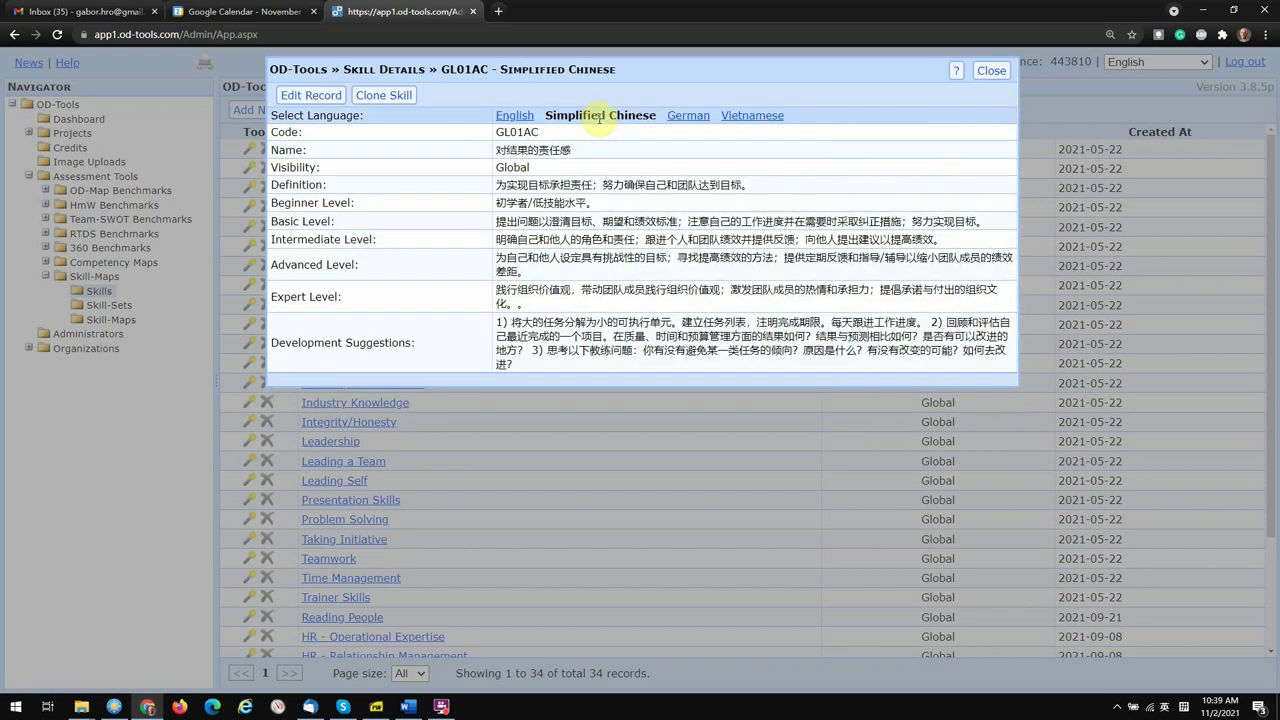
# Step: Close the skill details and review the codes, names, definitions and beginner level of the top skill entries in the Excel Skill-Library-Template workbook
pyautogui.press('Escape')
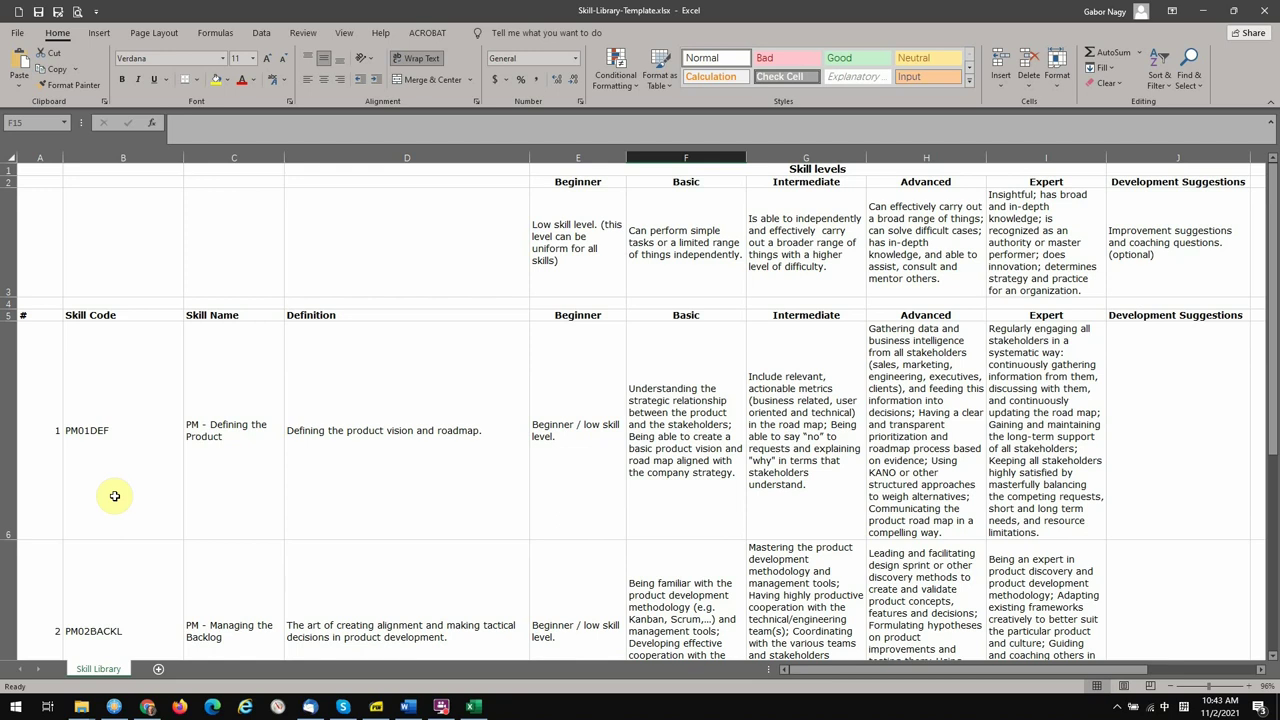
pyautogui.click(97, 491)
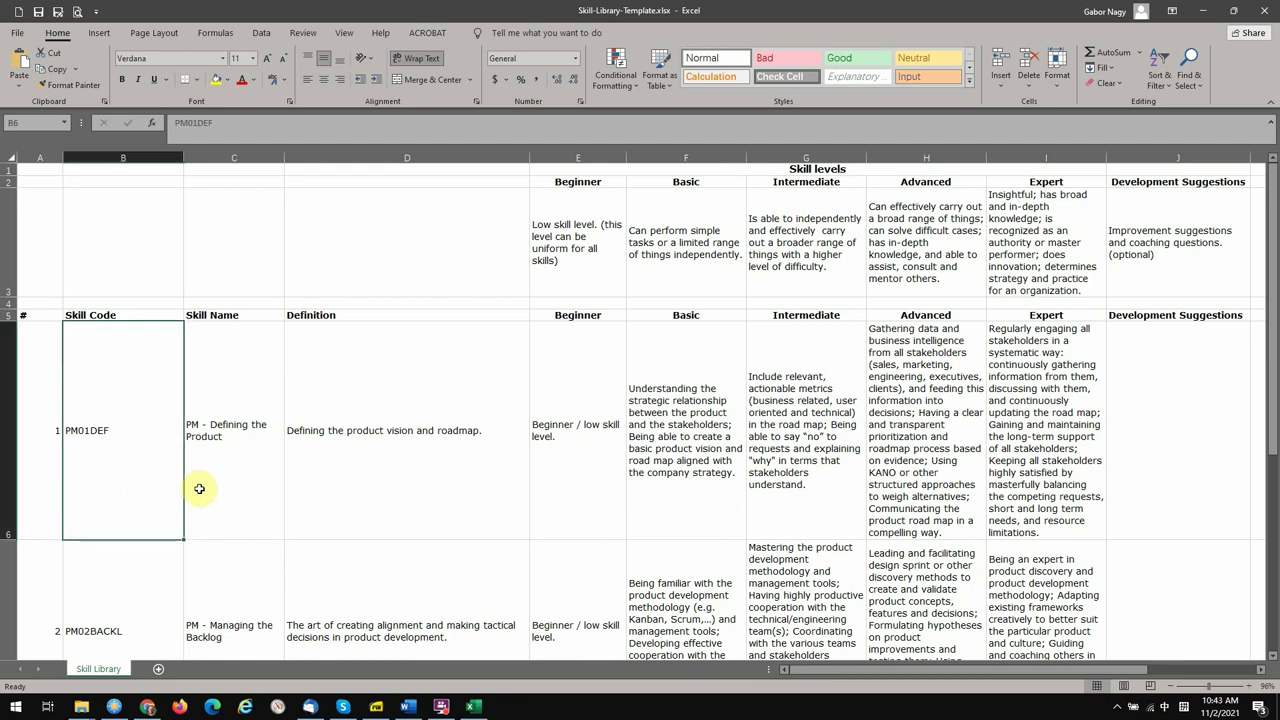
pyautogui.click(238, 488)
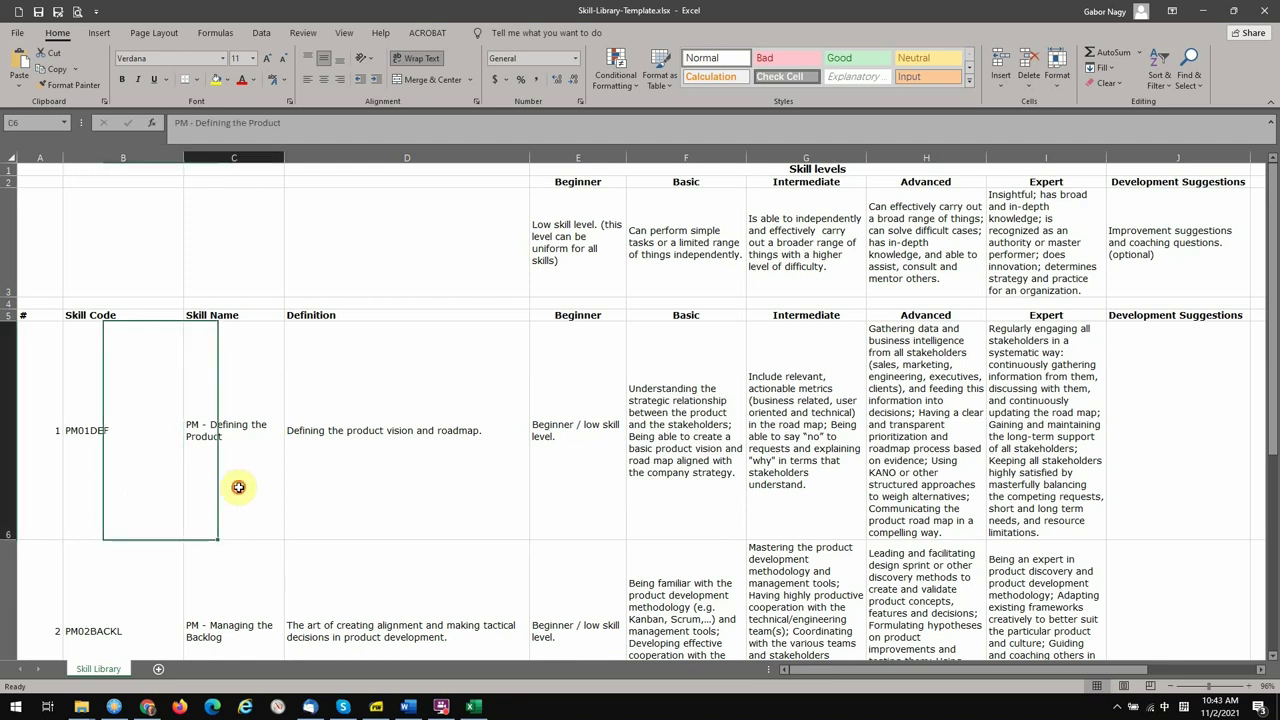
pyautogui.click(383, 494)
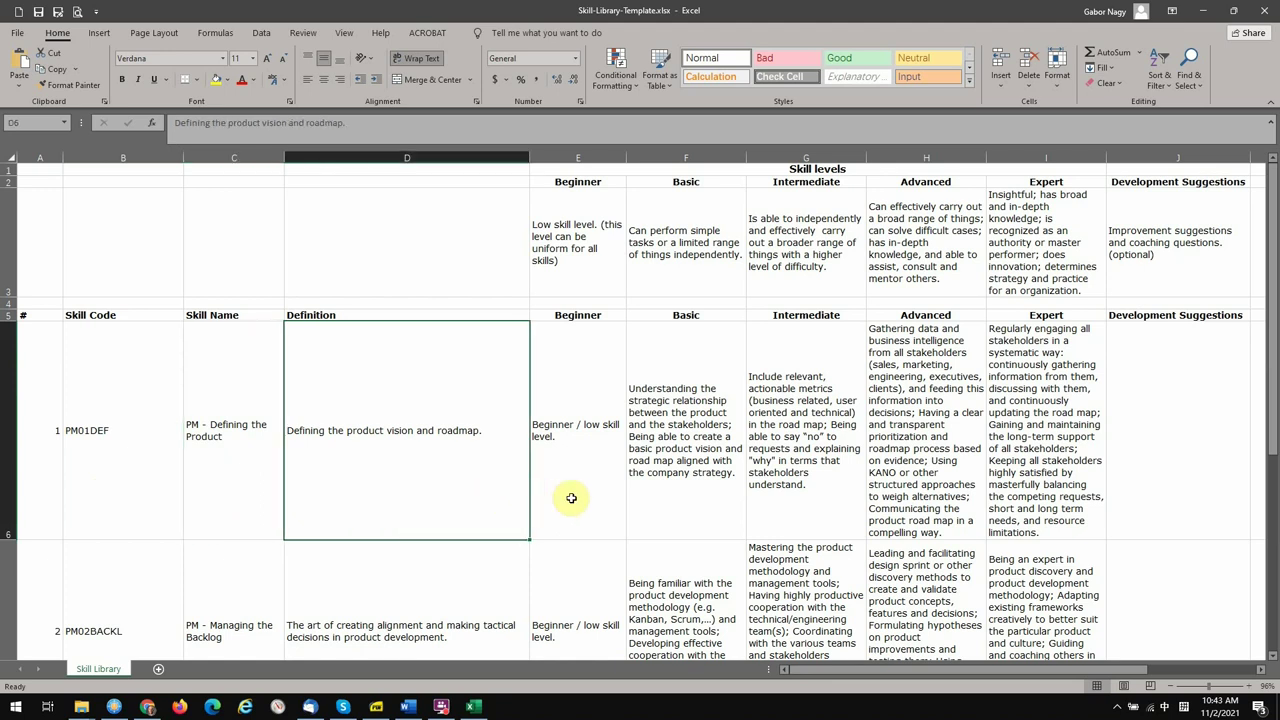
pyautogui.hotkey('ctrl', 'z')
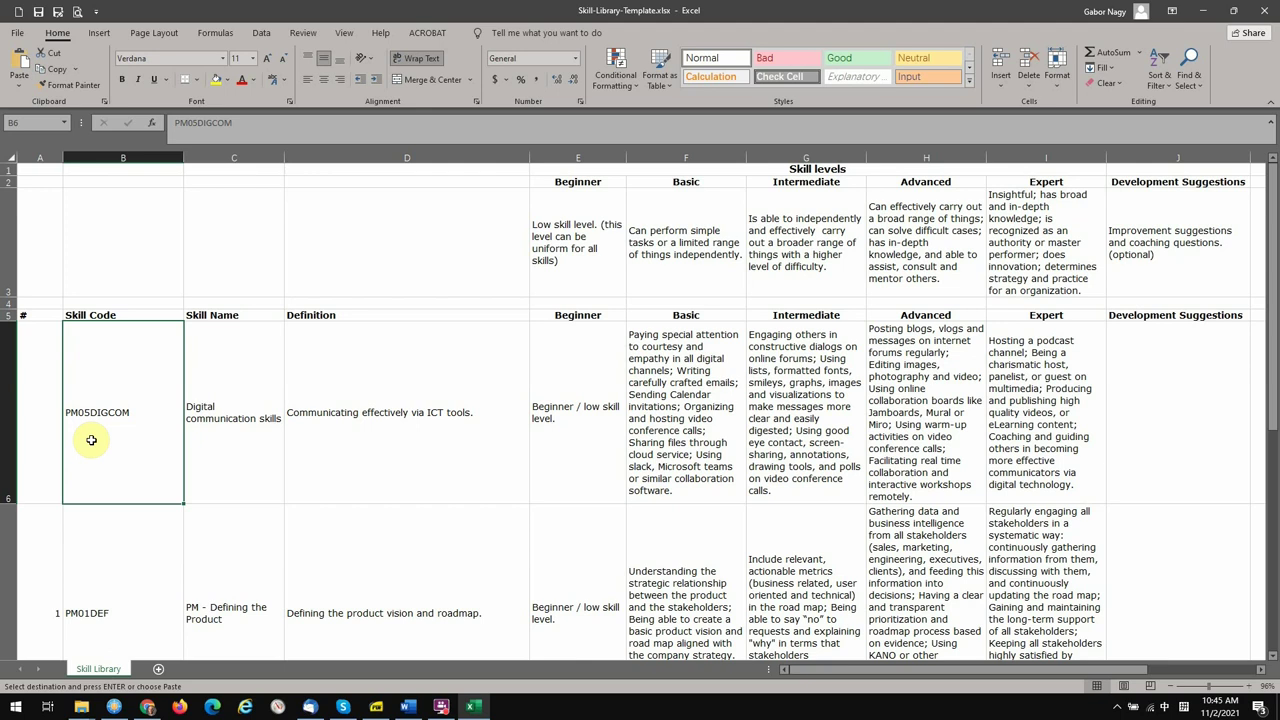
pyautogui.click(215, 460)
pyautogui.click(392, 463)
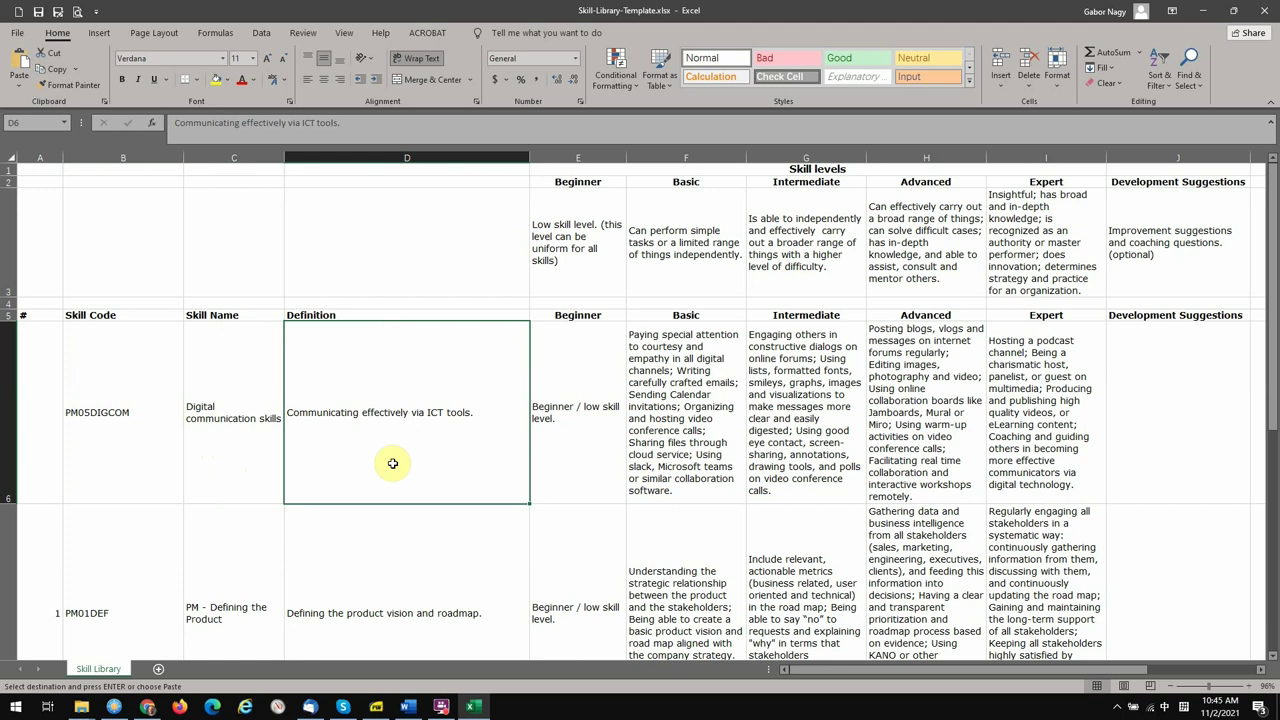
pyautogui.click(604, 474)
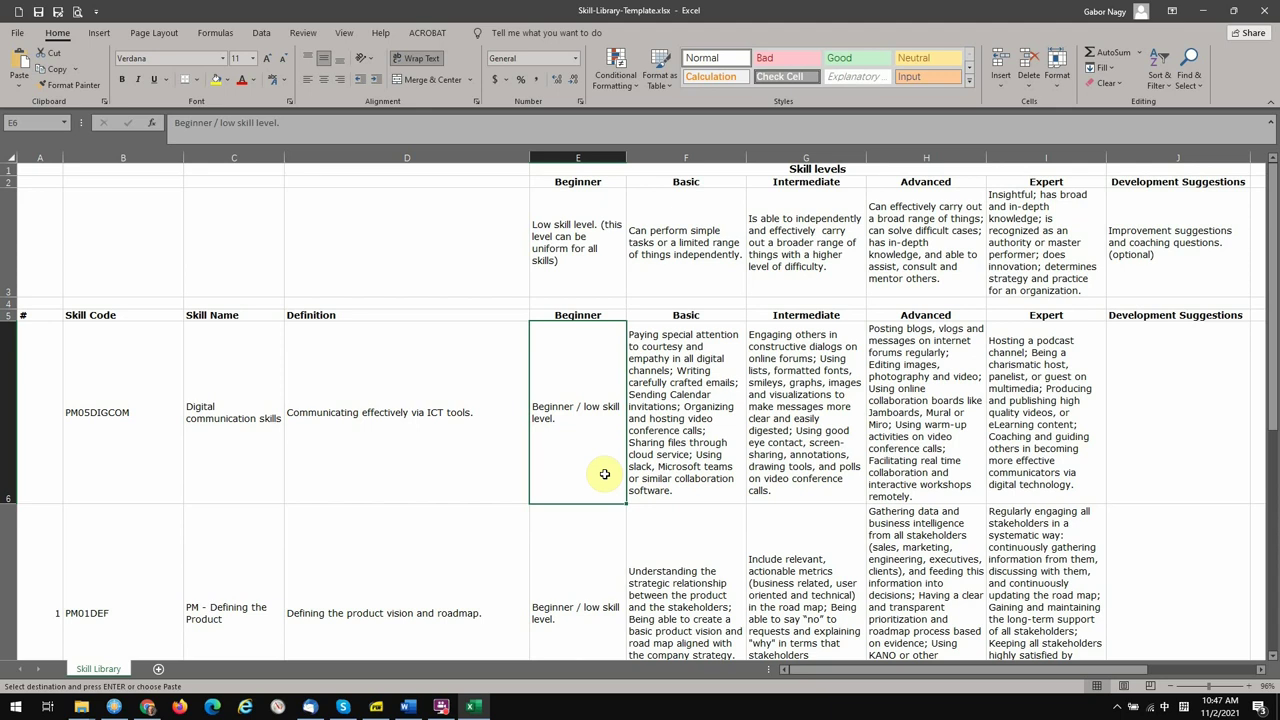
# Step: Switch to OD-Tools and add a skill with code PM05DIGCOM, name "Digital communication skills" and visibility This Organization
pyautogui.hotkey('alt', 'Tab')
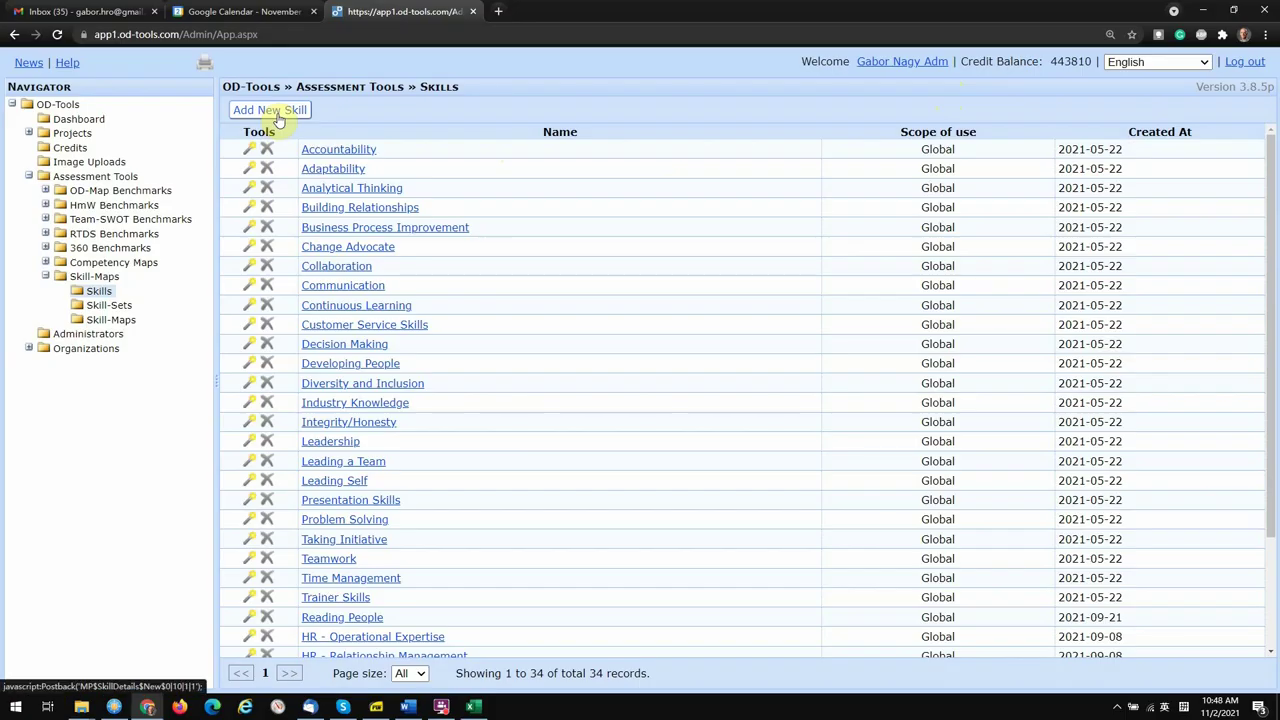
pyautogui.click(270, 110)
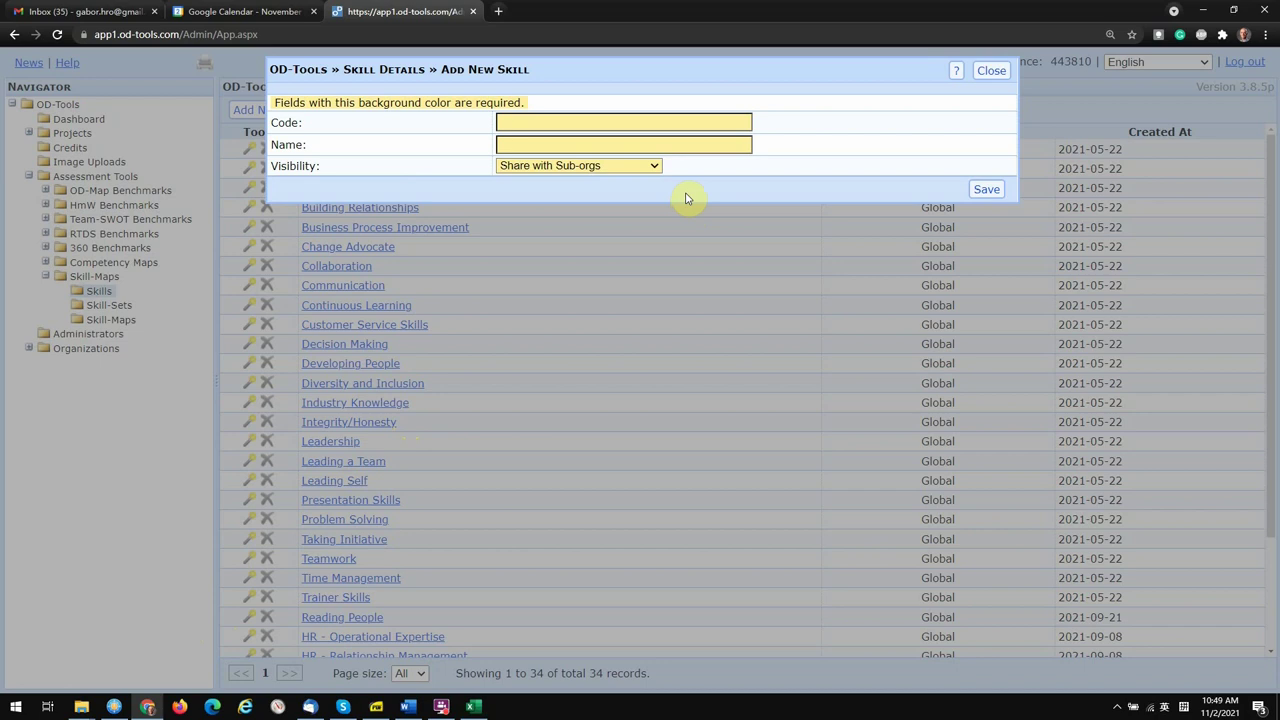
pyautogui.click(583, 126)
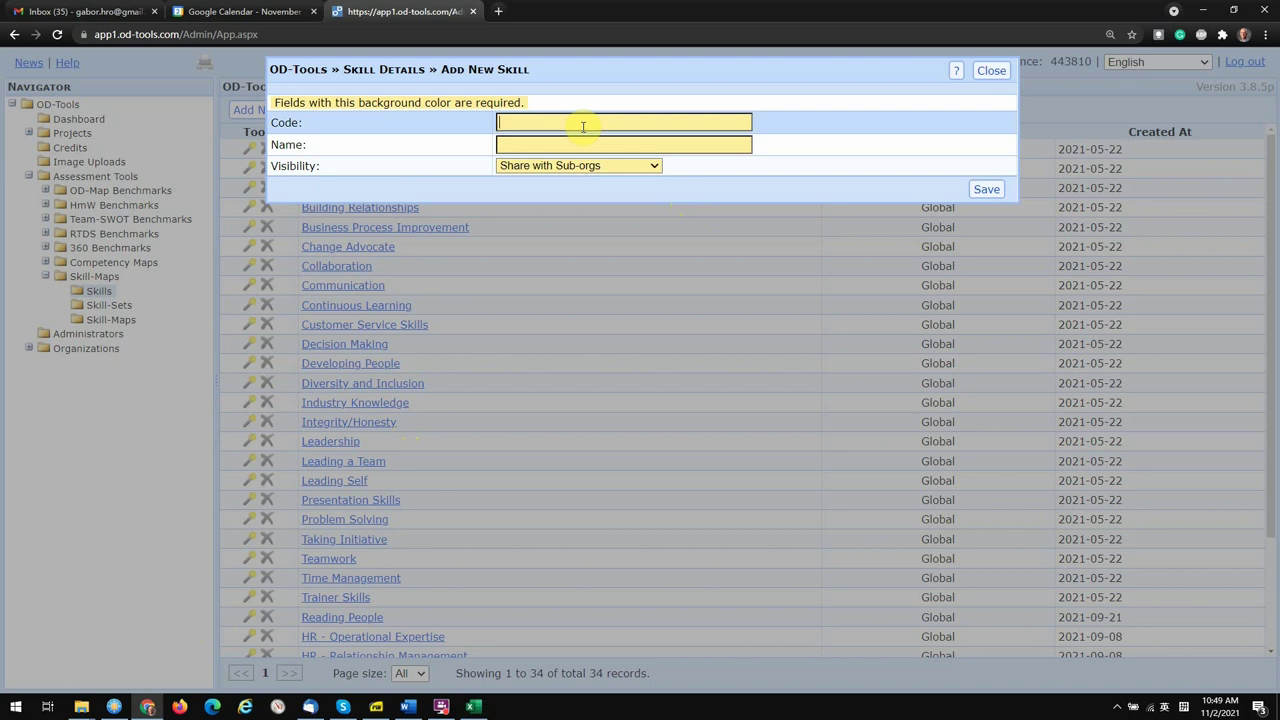
pyautogui.write('PM05DIGCOM')
pyautogui.click(536, 146)
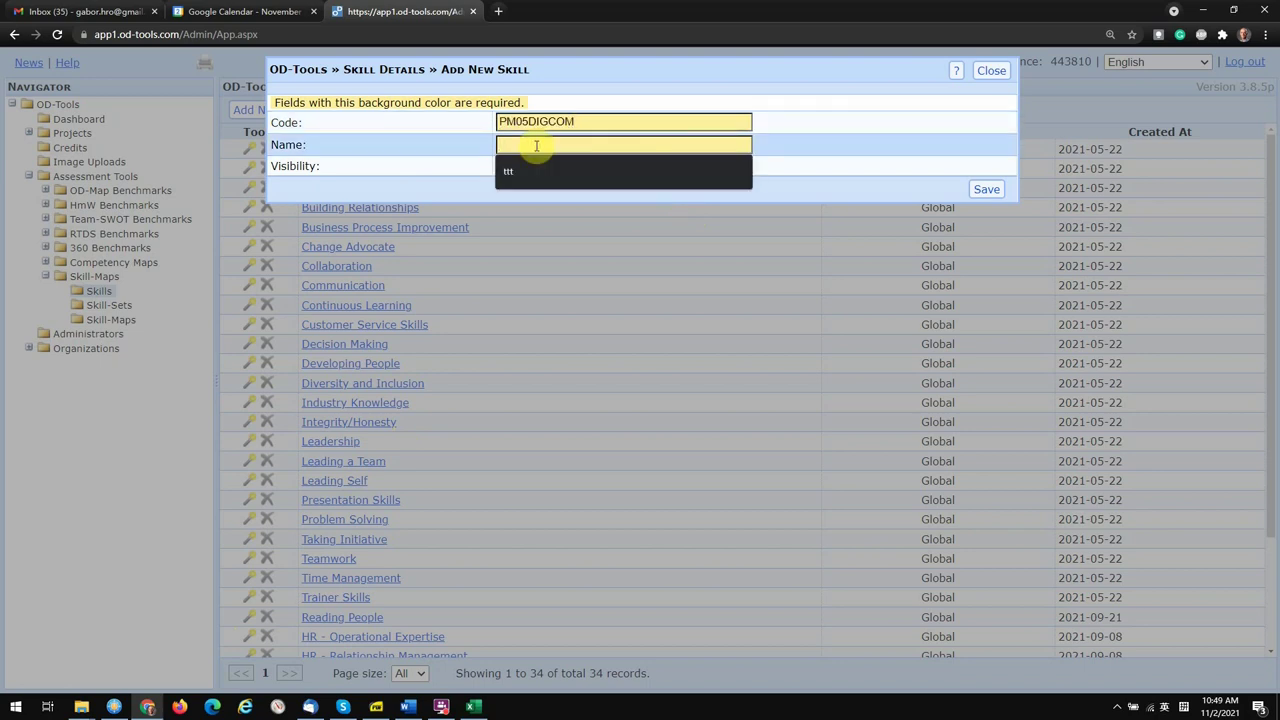
pyautogui.write('Digital Communication skills')
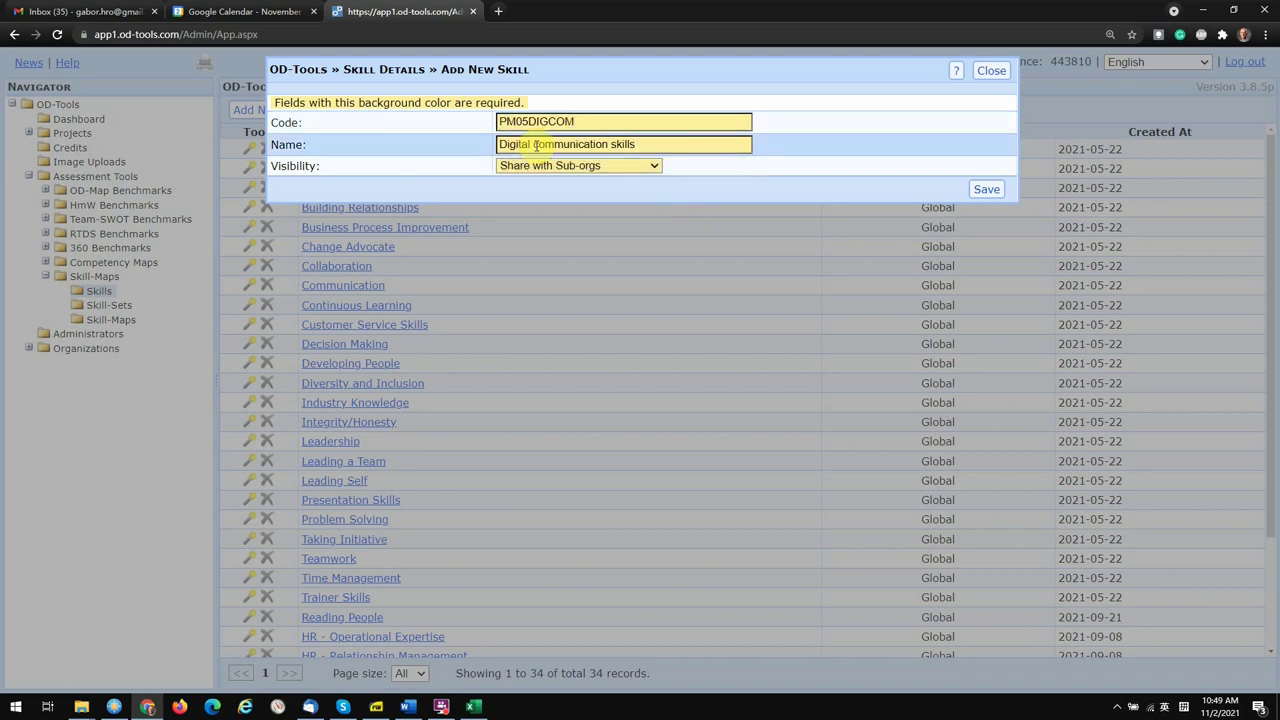
pyautogui.click(594, 166)
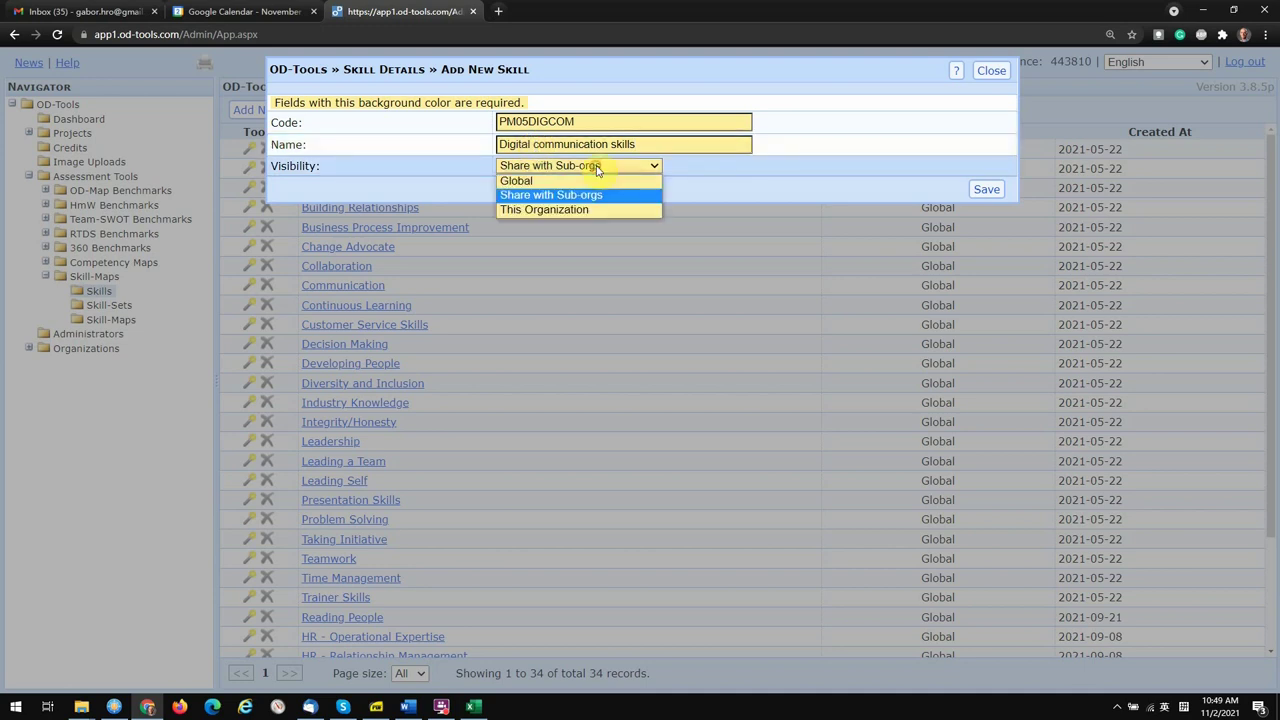
pyautogui.click(588, 210)
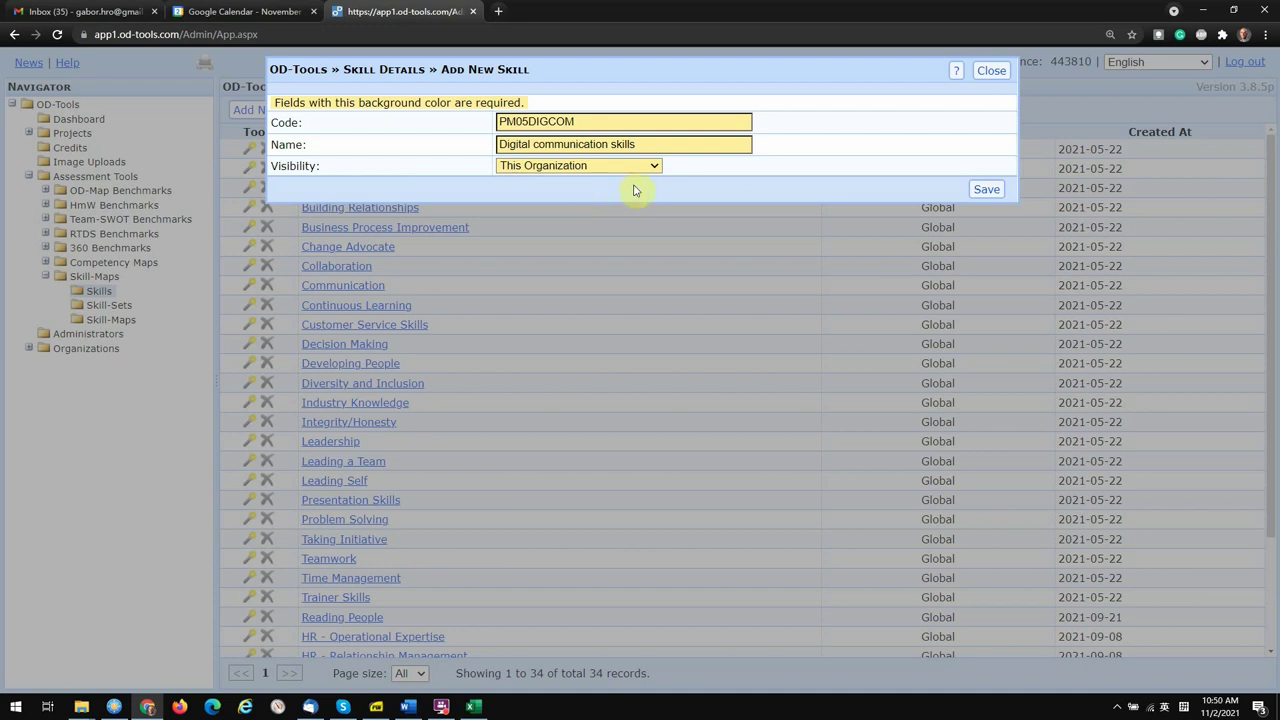
pyautogui.click(986, 191)
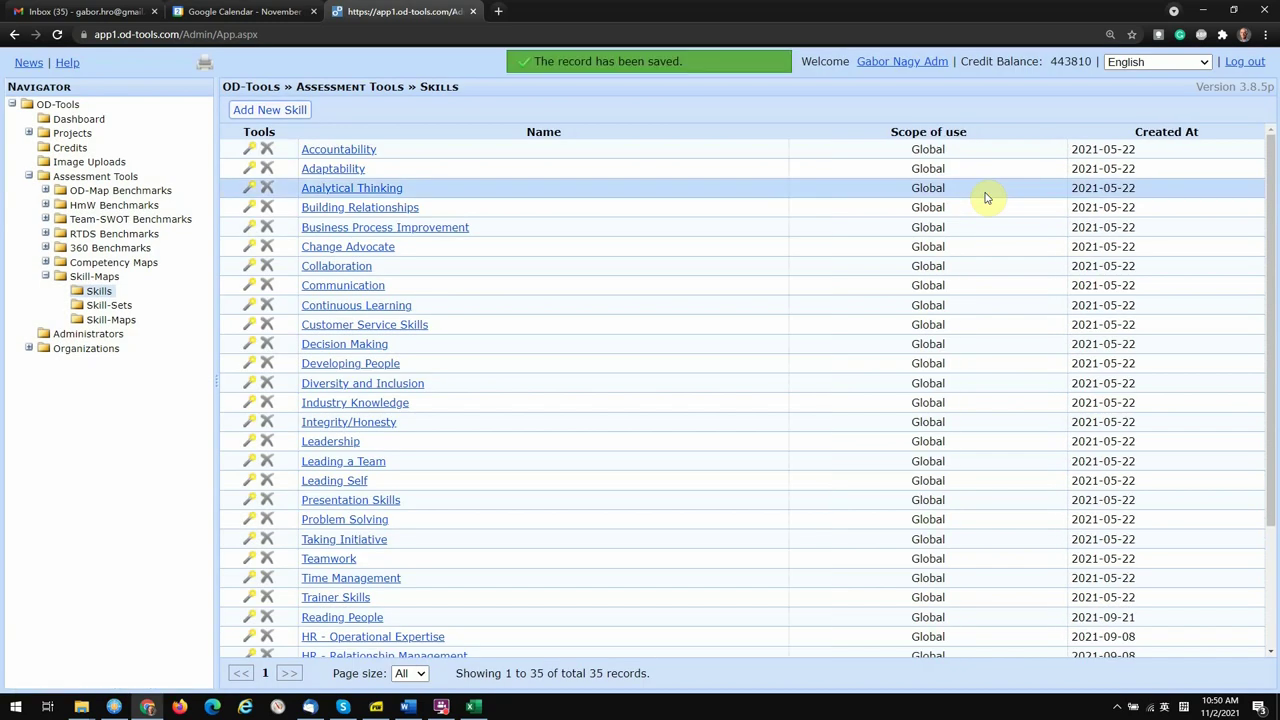
# Step: Open the English record of the Digital communication skills entry for editing
pyautogui.scroll(-3, 413, 600)
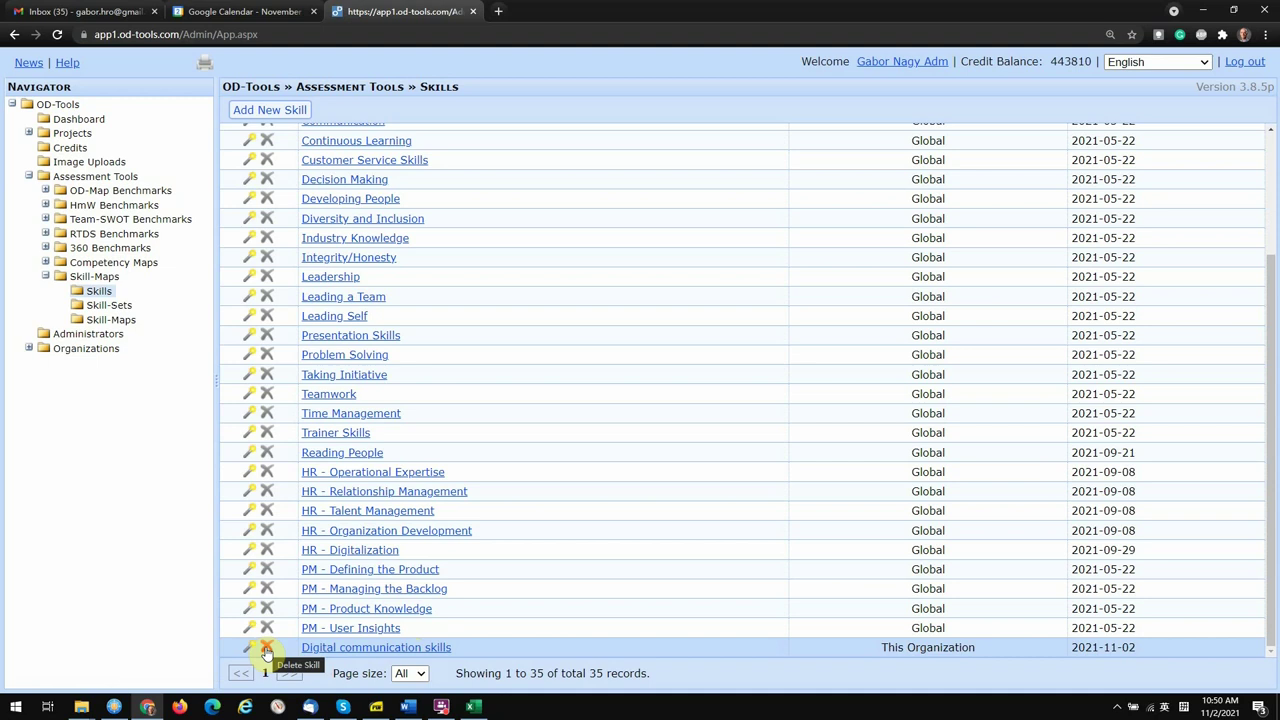
pyautogui.click(366, 650)
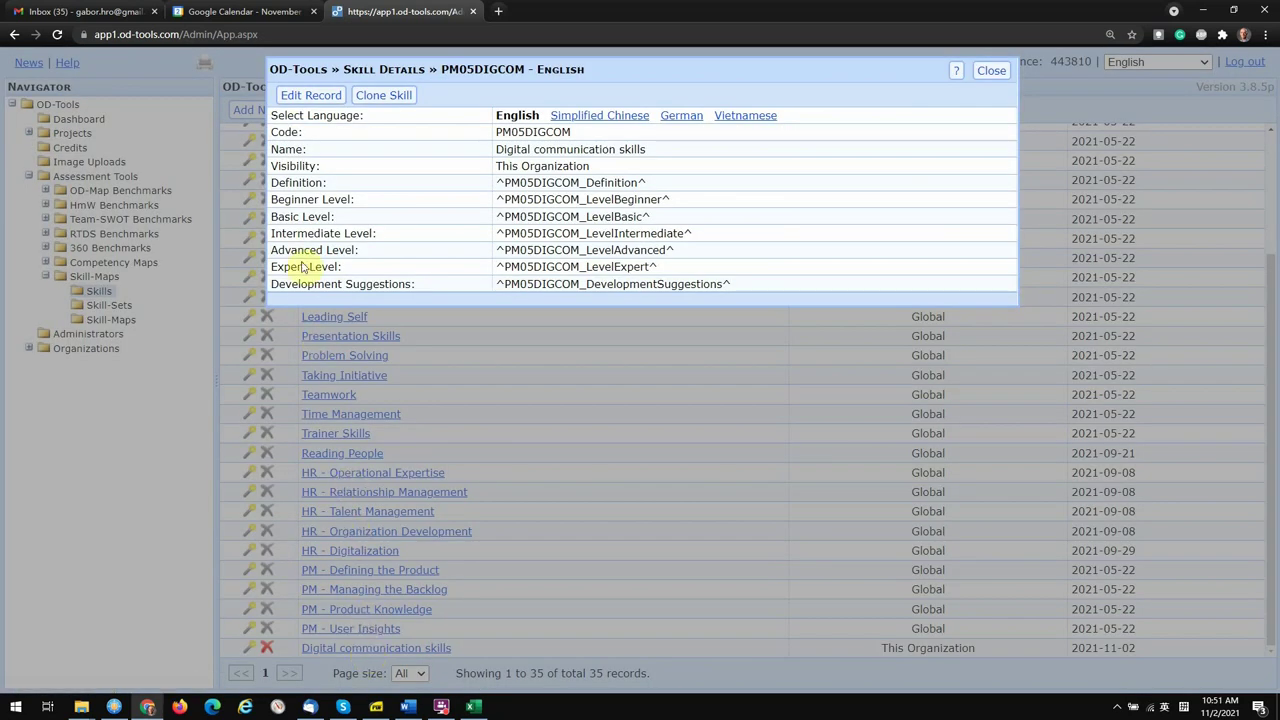
pyautogui.click(311, 95)
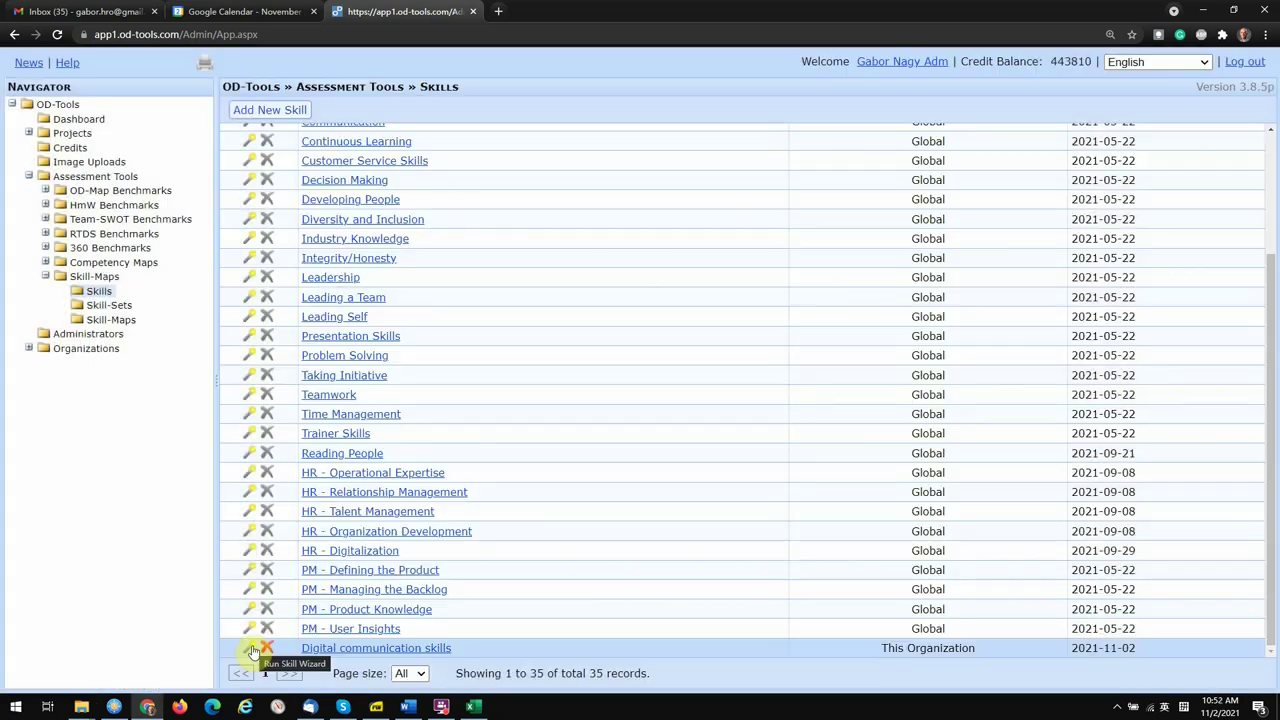
pyautogui.click(250, 648)
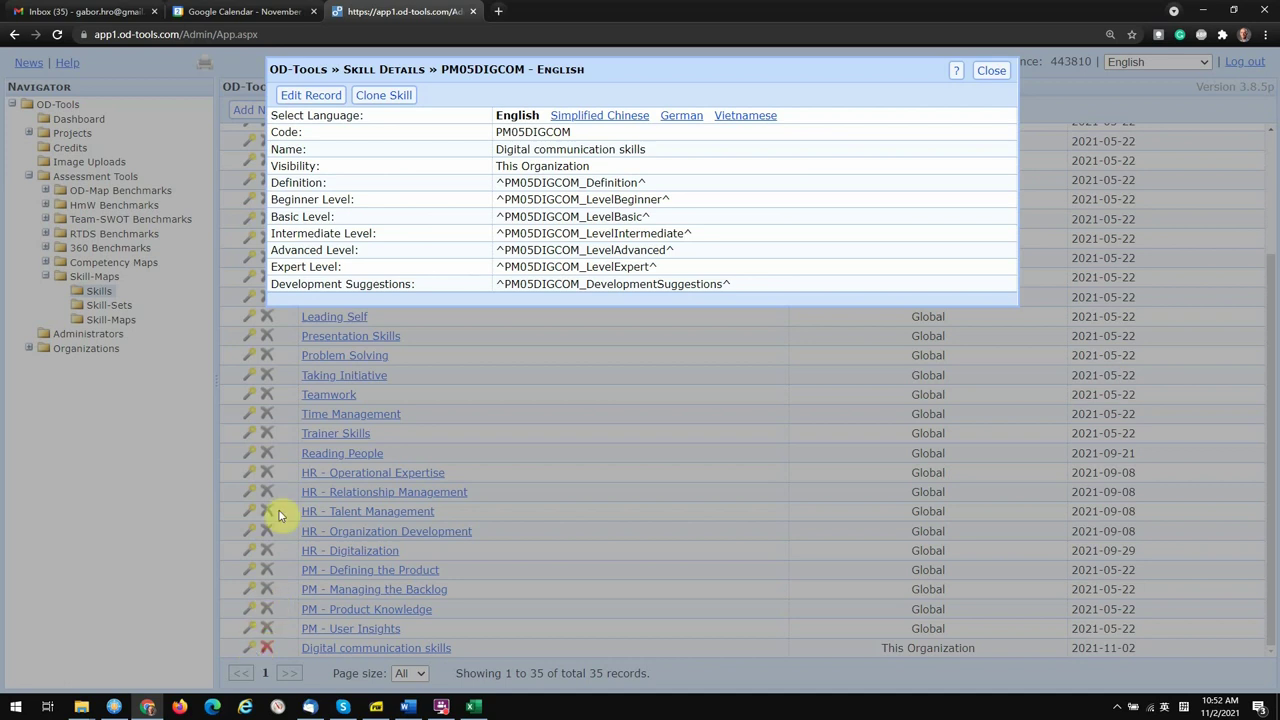
pyautogui.click(311, 95)
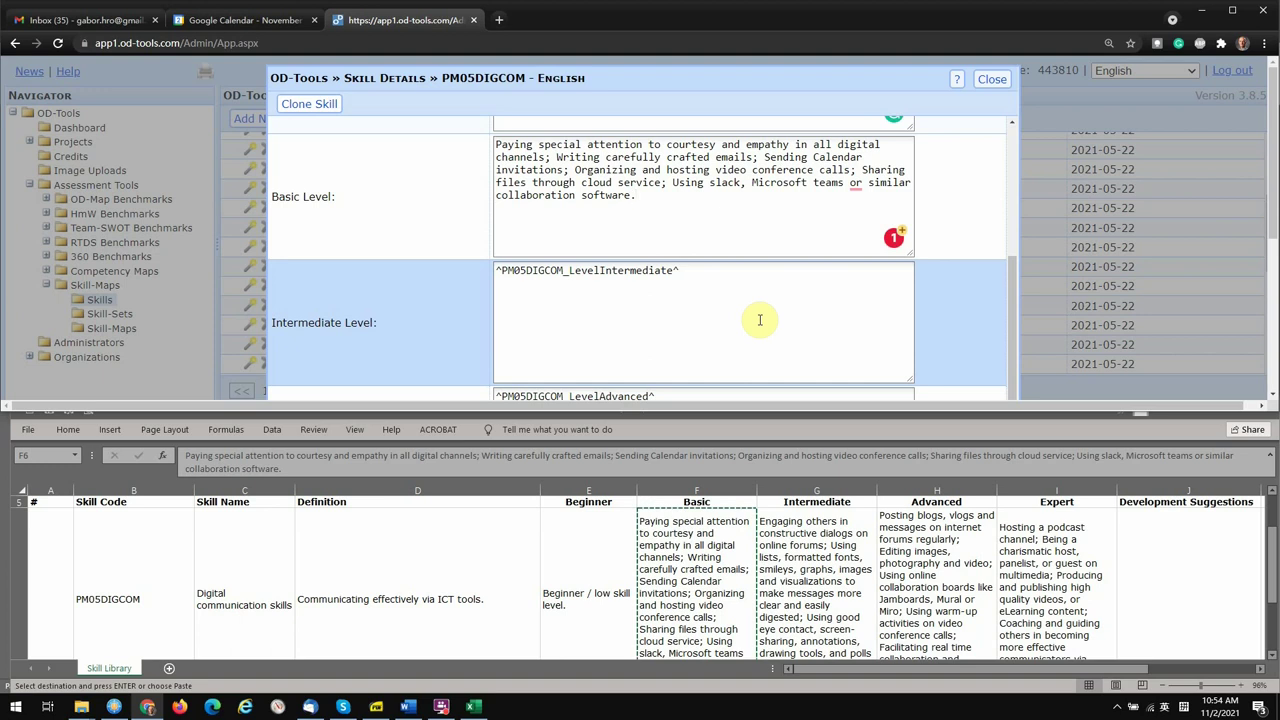
# Step: Copy the PM05DIGCOM intermediate, advanced and expert descriptions from the Excel skill library into the matching level fields of the skill record
pyautogui.click(810, 560)
pyautogui.press('F2')
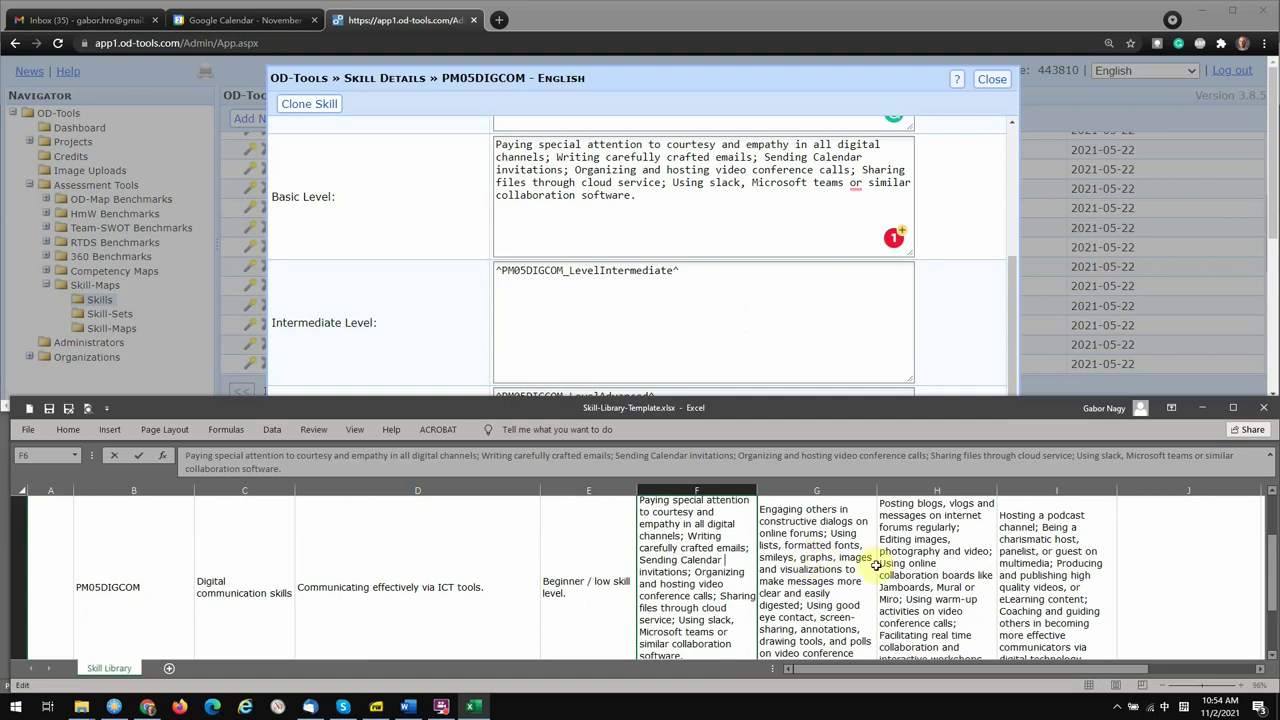
pyautogui.moveTo(1273, 566); pyautogui.dragTo(1274, 560)
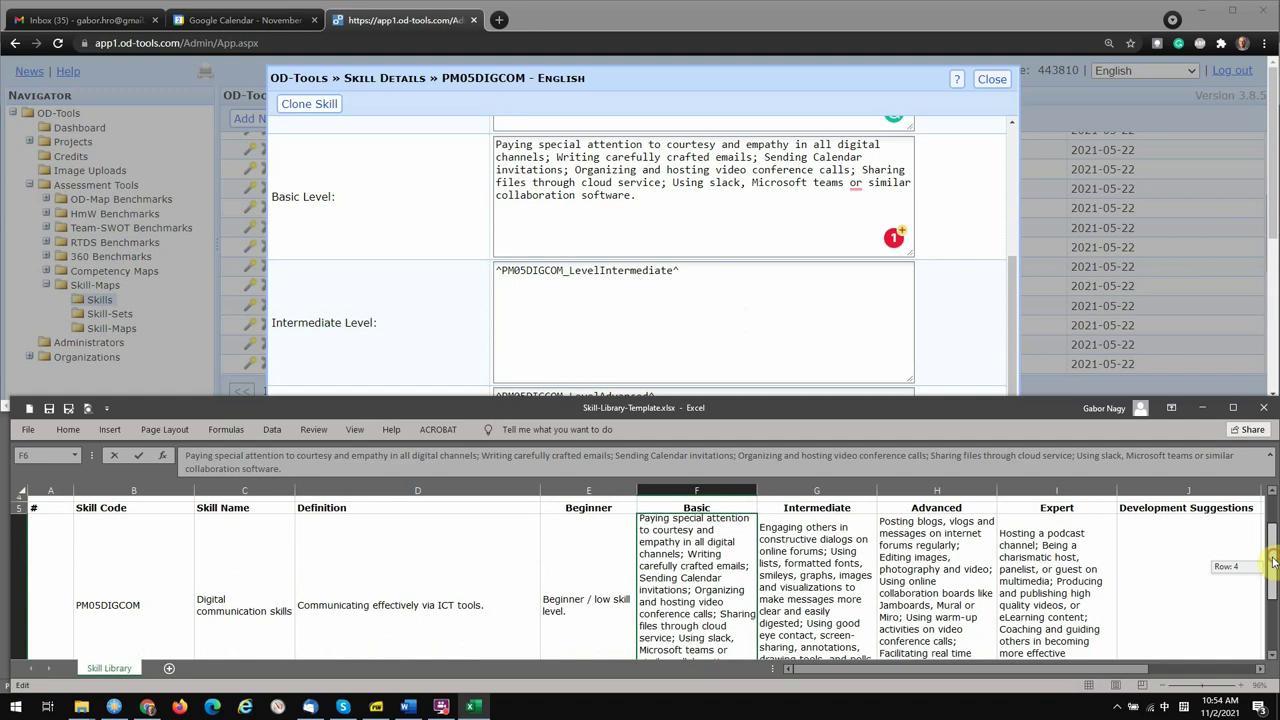
pyautogui.click(846, 582)
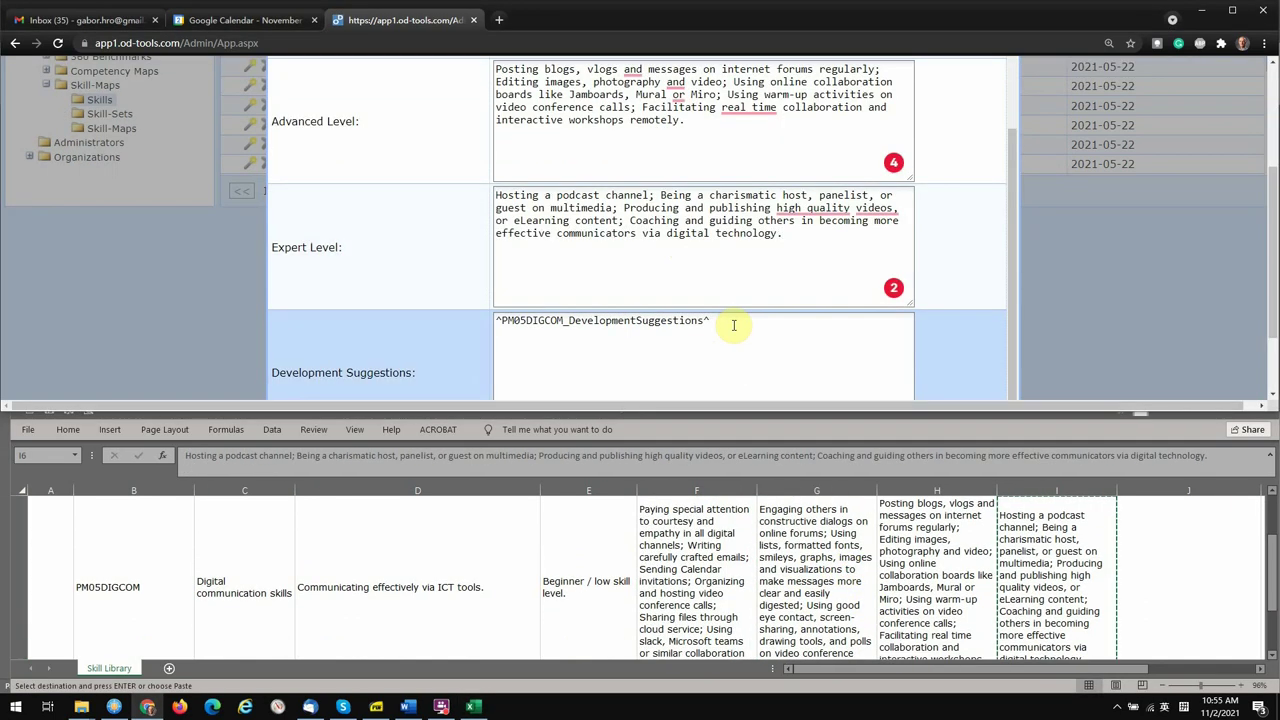
# Step: Clear the placeholder text from the skill's Development Suggestions and save the record
pyautogui.moveTo(706, 320); pyautogui.dragTo(491, 315)
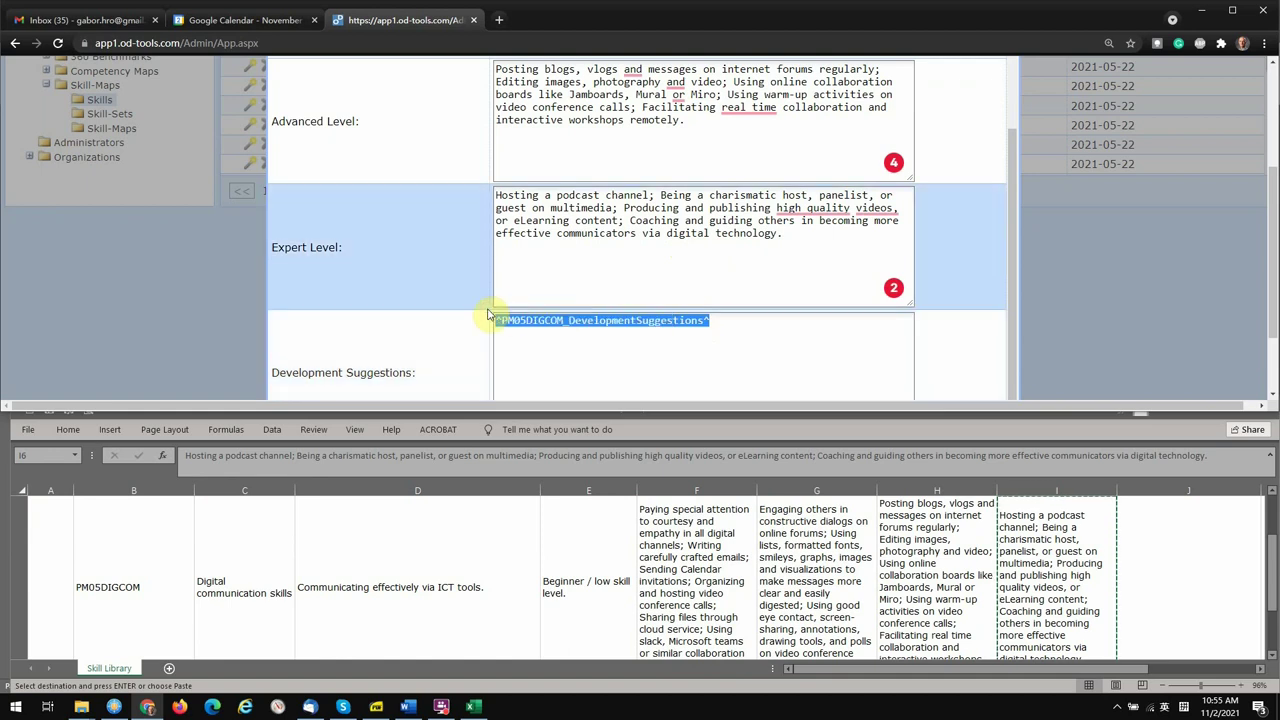
pyautogui.press('Delete')
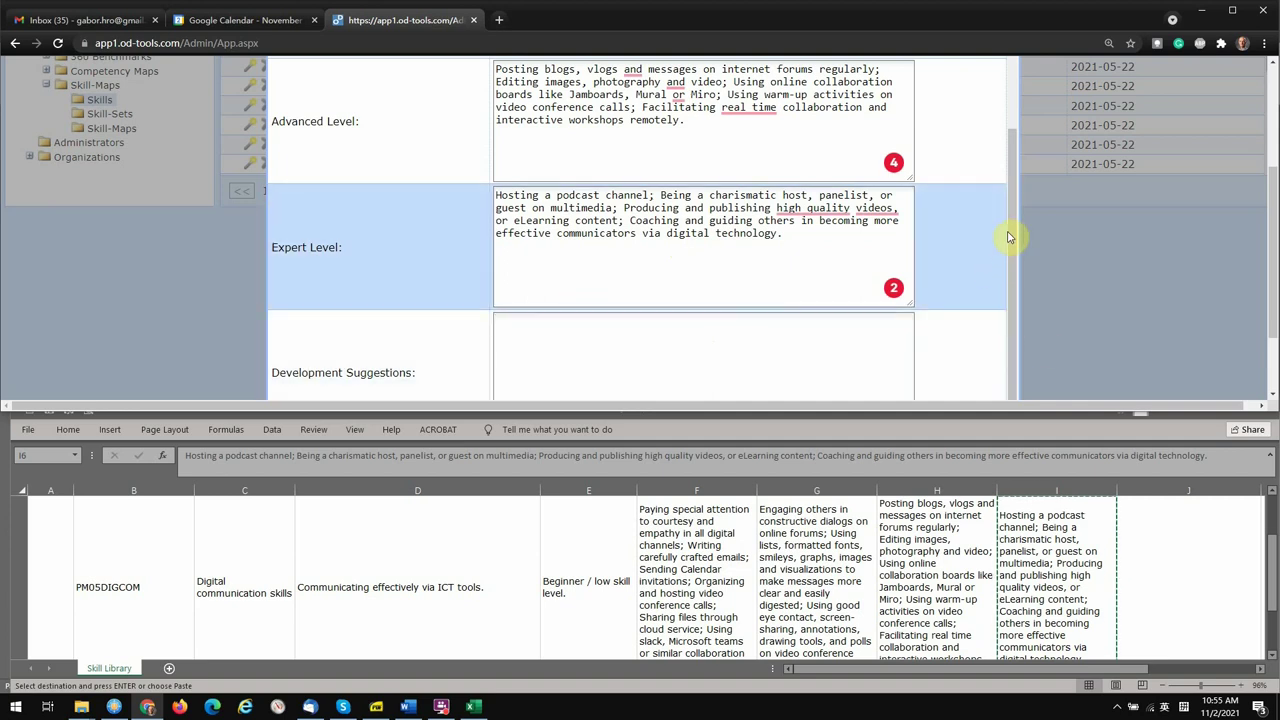
pyautogui.scroll(-2, 986, 280)
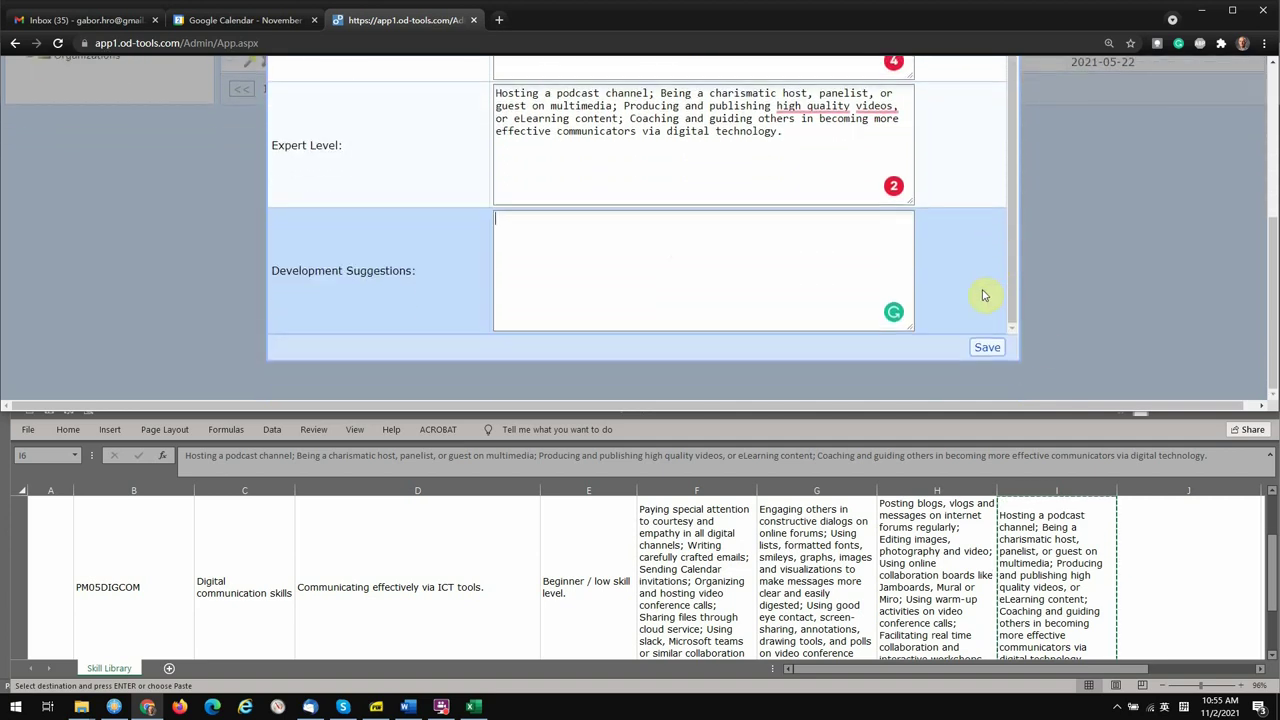
pyautogui.click(988, 350)
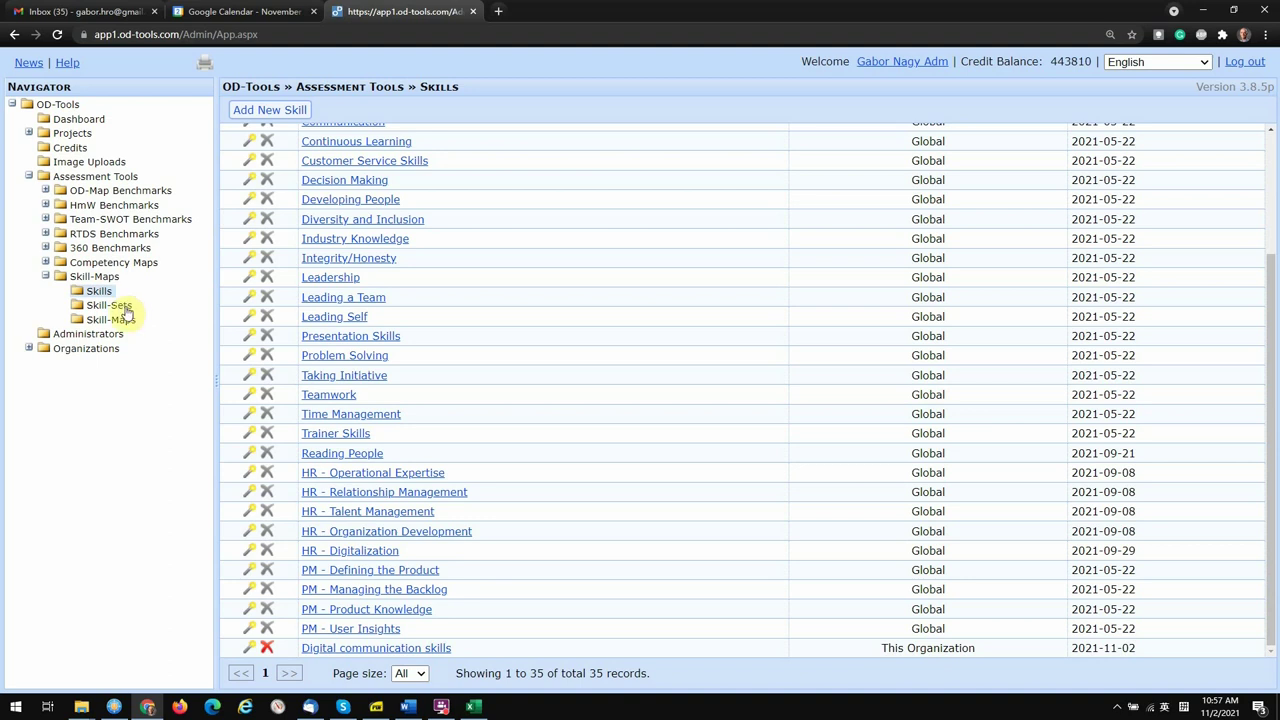
# Step: Add a skill-set with code TTTTT, name PM2 and visibility This Organization
pyautogui.click(125, 309)
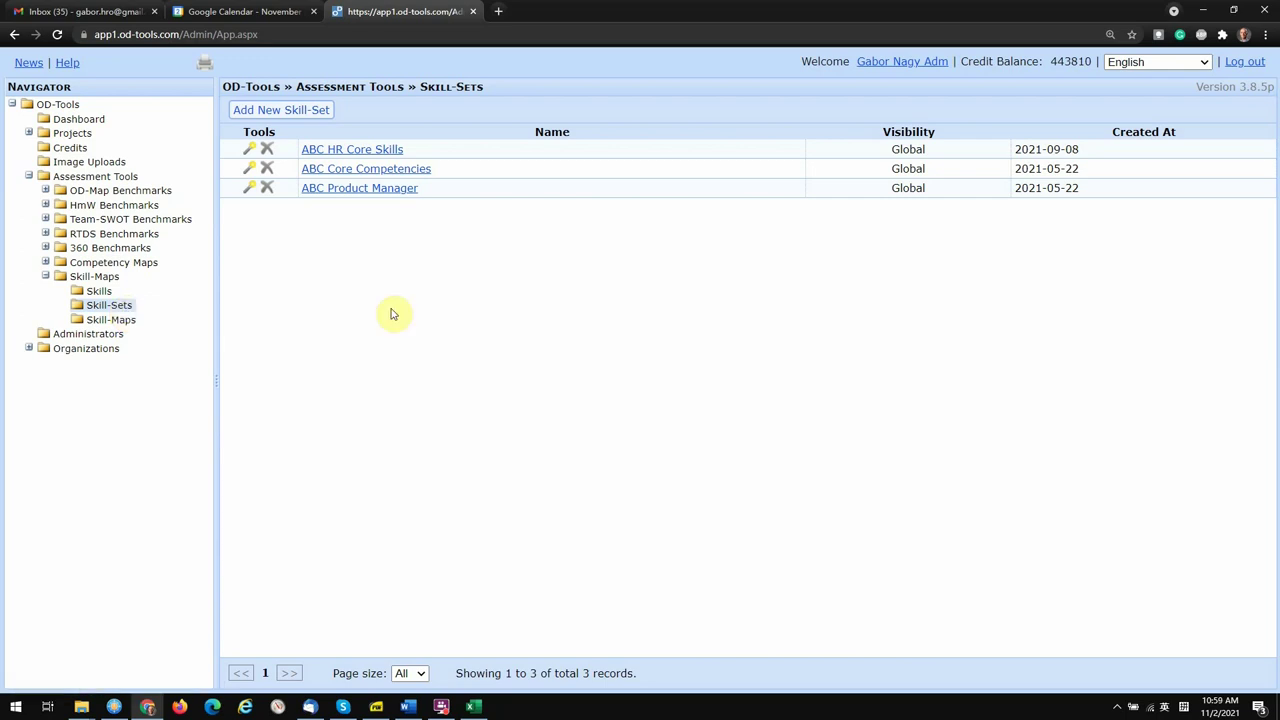
pyautogui.click(278, 110)
pyautogui.click(503, 125)
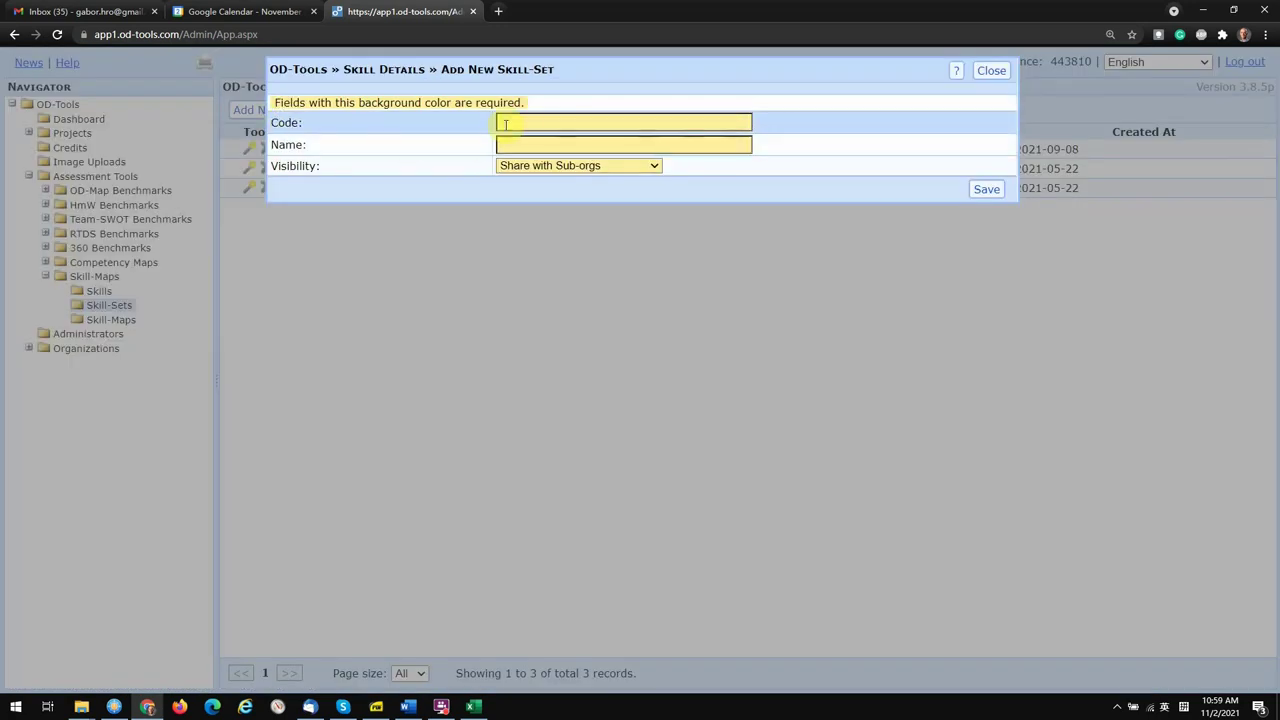
pyautogui.write('TTTTT')
pyautogui.click(523, 148)
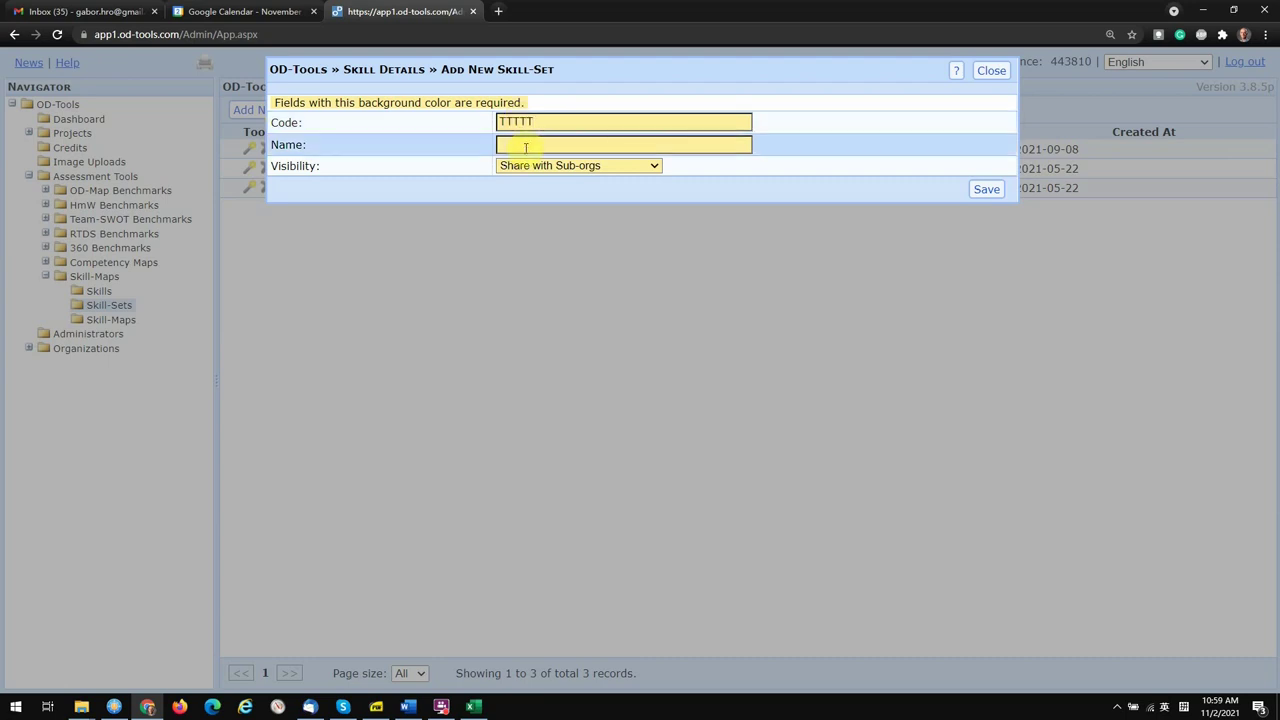
pyautogui.click(525, 148)
pyautogui.write('PM2')
pyautogui.click(531, 165)
pyautogui.click(540, 207)
pyautogui.click(983, 190)
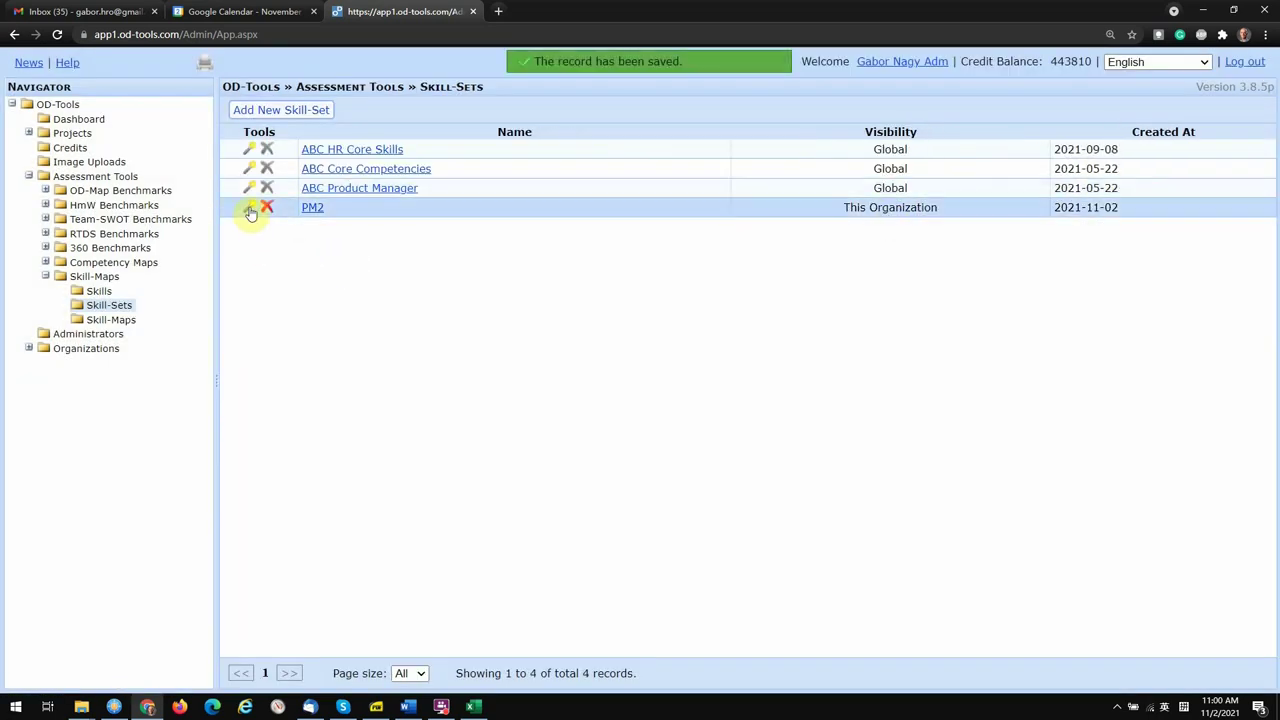
# Step: Select PM - Defining the Product, Managing the Backlog, Product Knowledge, User Insights and Digital communication skills for the PM2 skill-set
pyautogui.click(250, 208)
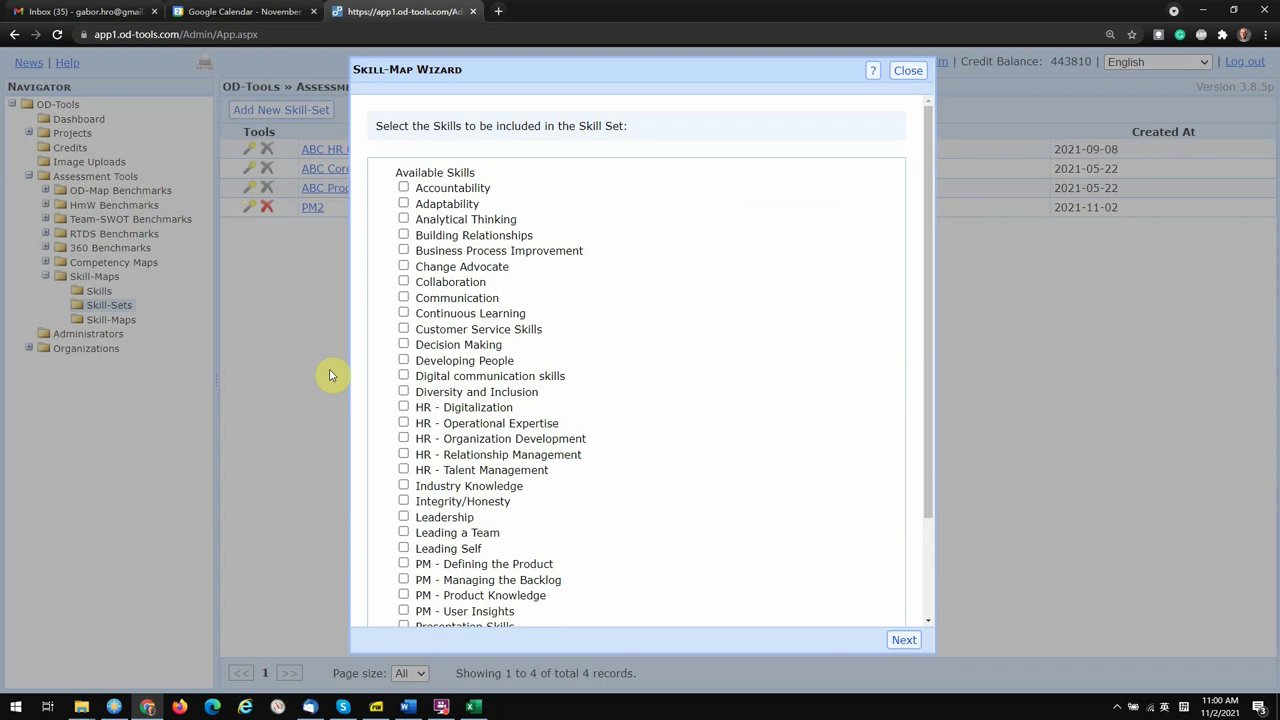
pyautogui.moveTo(926, 418); pyautogui.dragTo(941, 579)
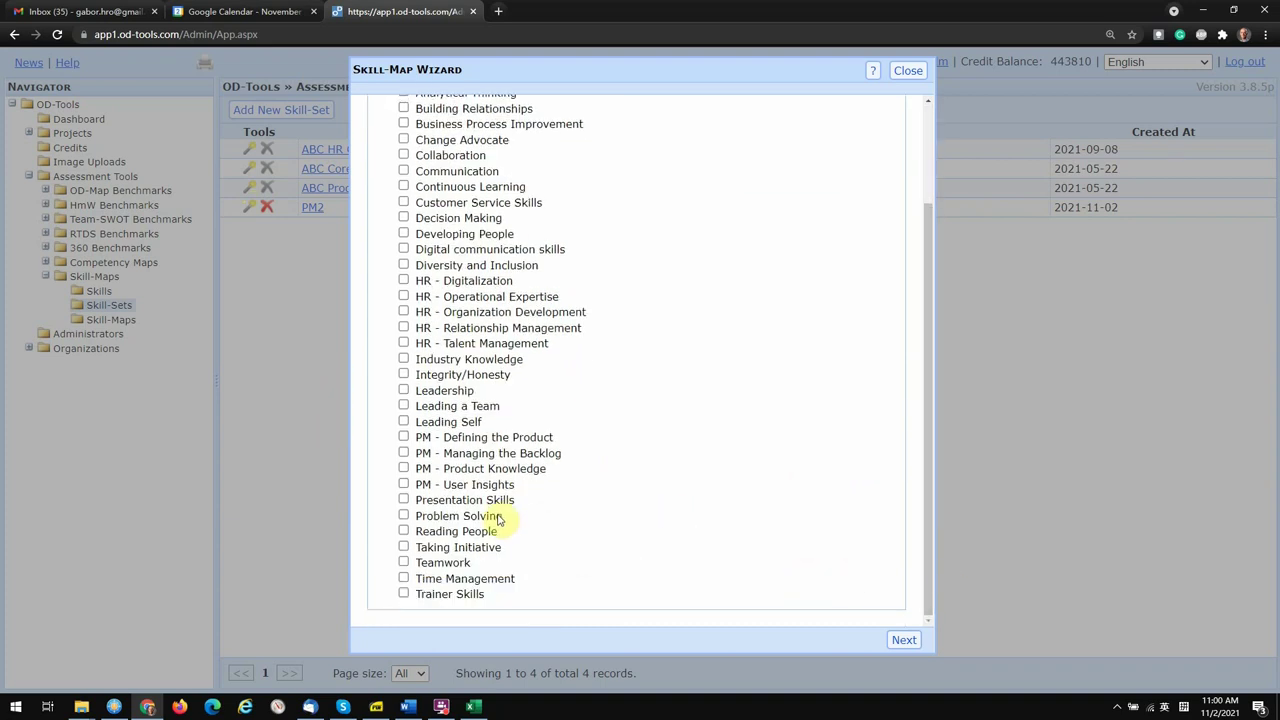
pyautogui.click(403, 439)
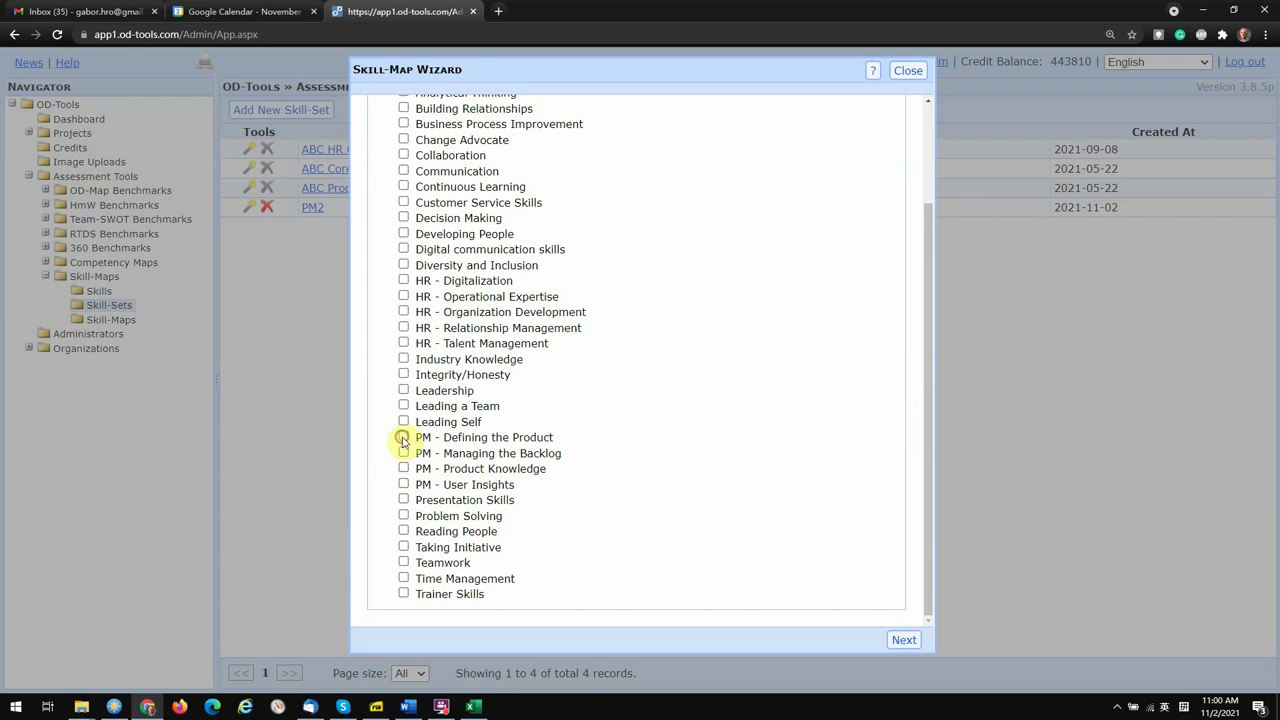
pyautogui.click(403, 453)
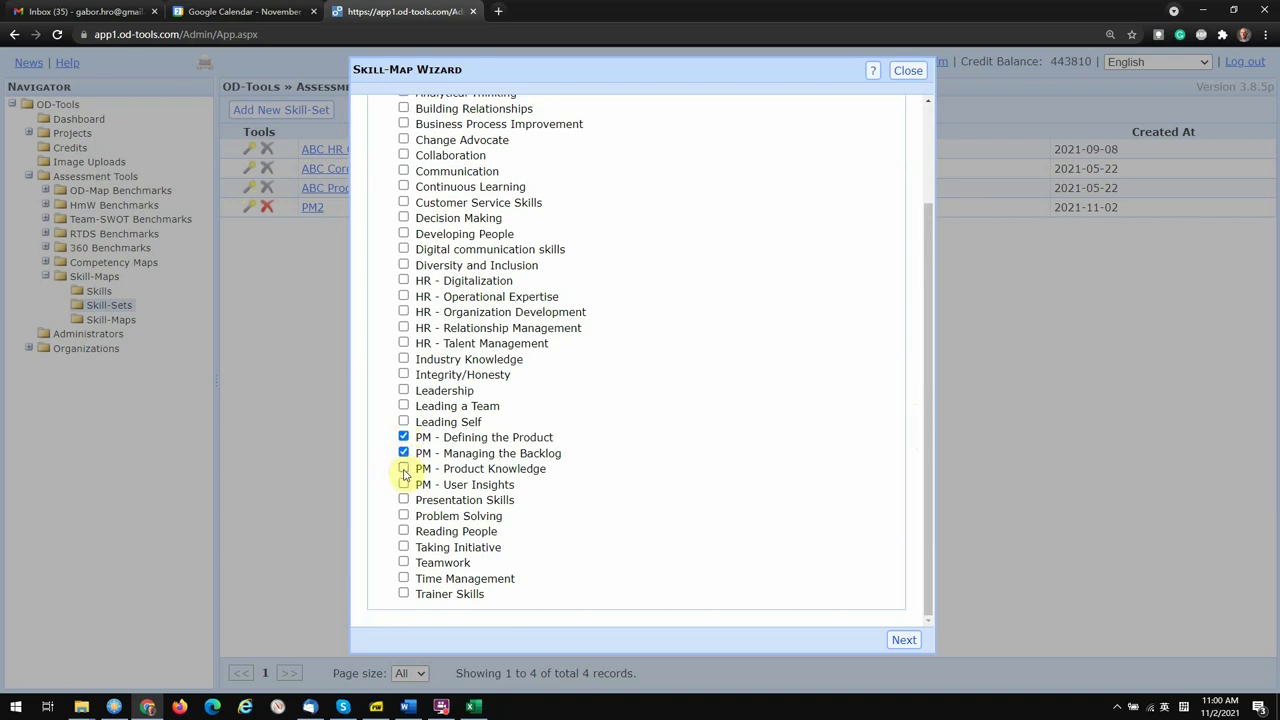
pyautogui.click(403, 470)
pyautogui.click(403, 486)
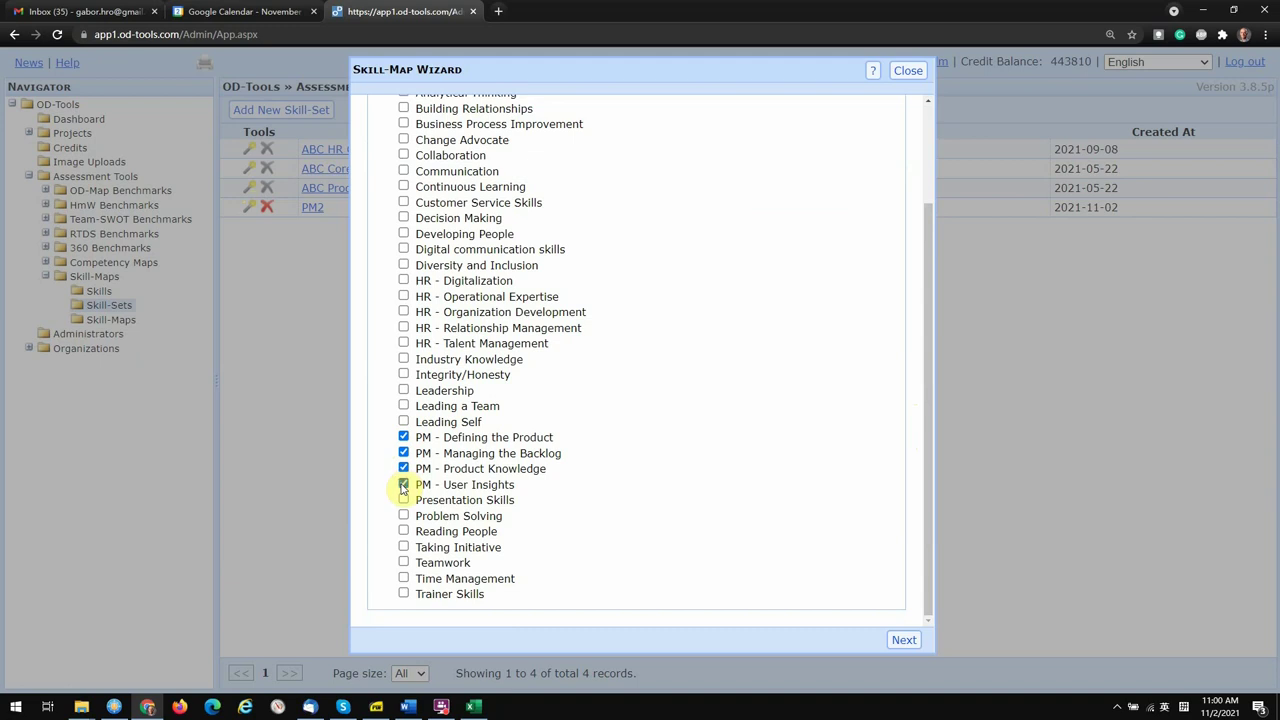
pyautogui.scroll(3, 665, 445)
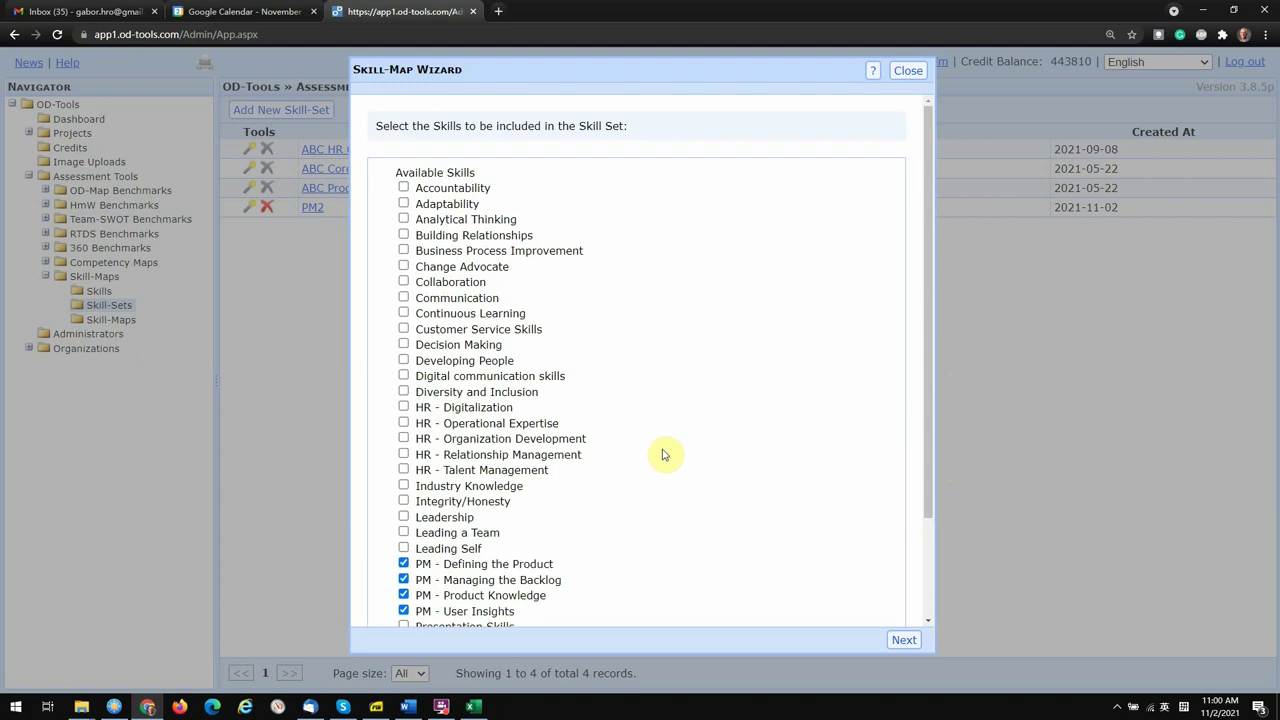
pyautogui.click(404, 375)
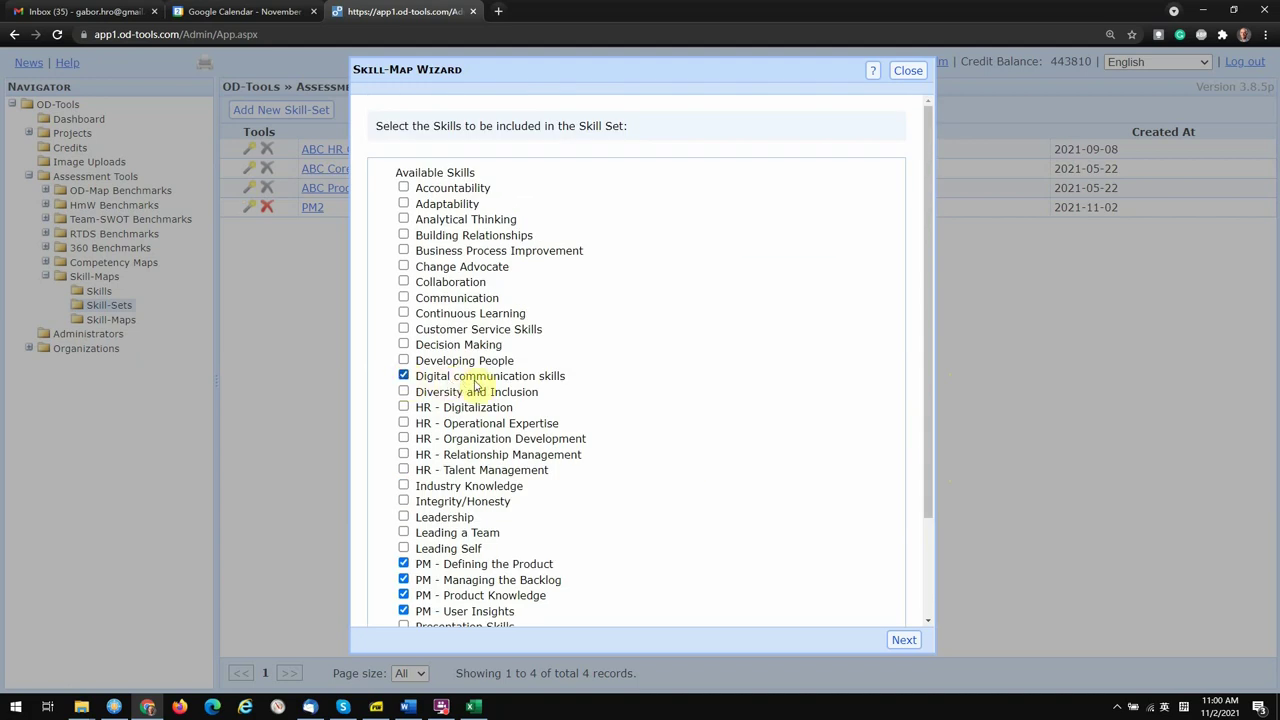
# Step: Move Digital communication skills to the first place in the PM2 skill sequence and save the skill-set
pyautogui.moveTo(932, 410); pyautogui.dragTo(931, 509)
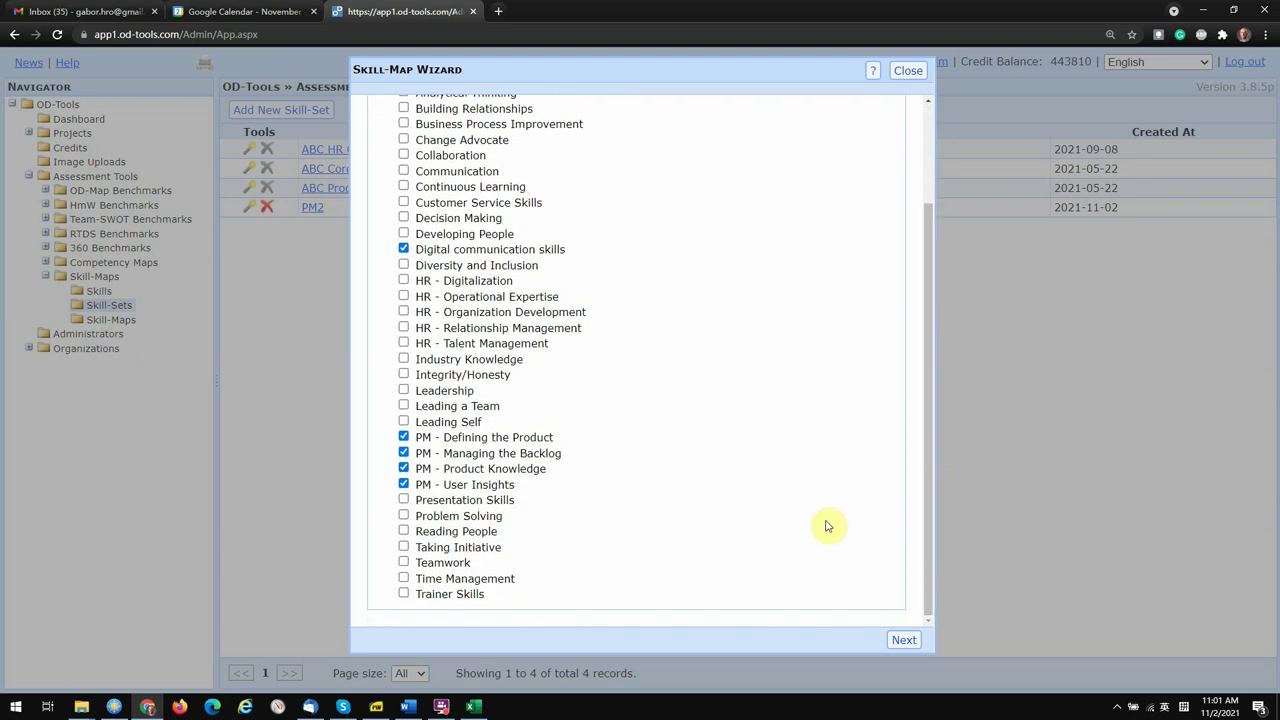
pyautogui.click(903, 641)
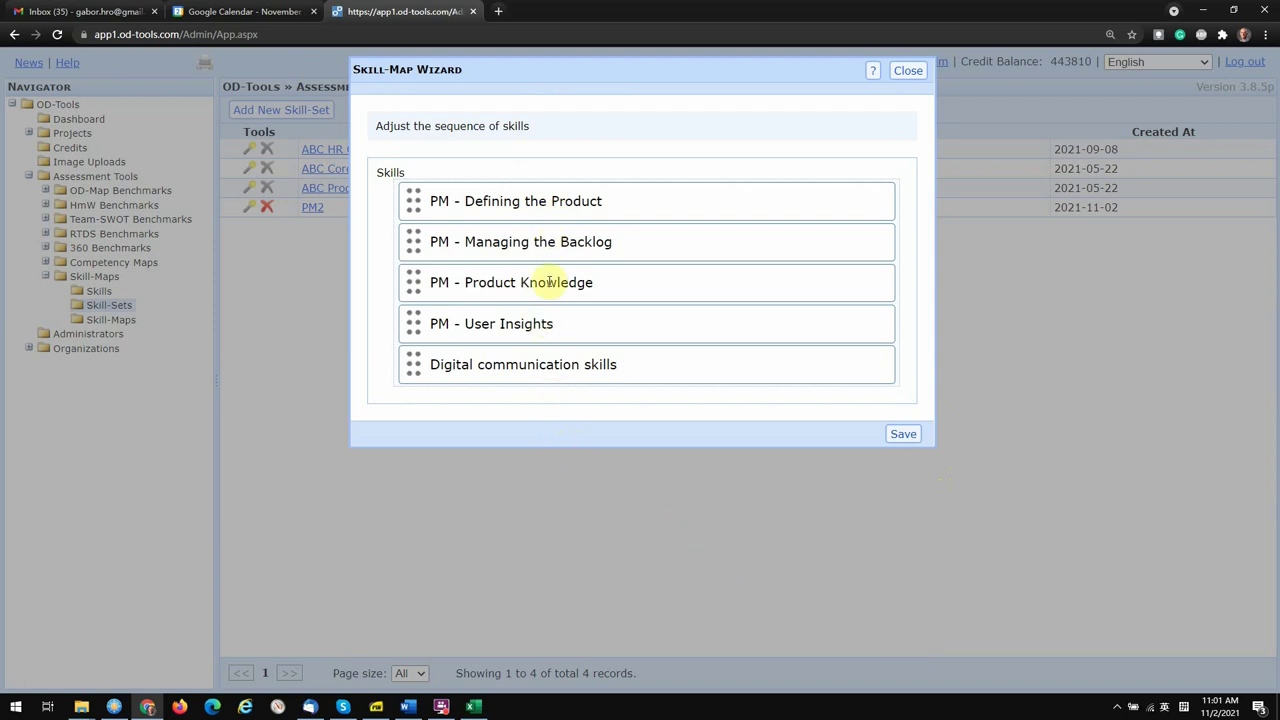
pyautogui.moveTo(503, 381); pyautogui.dragTo(499, 199)
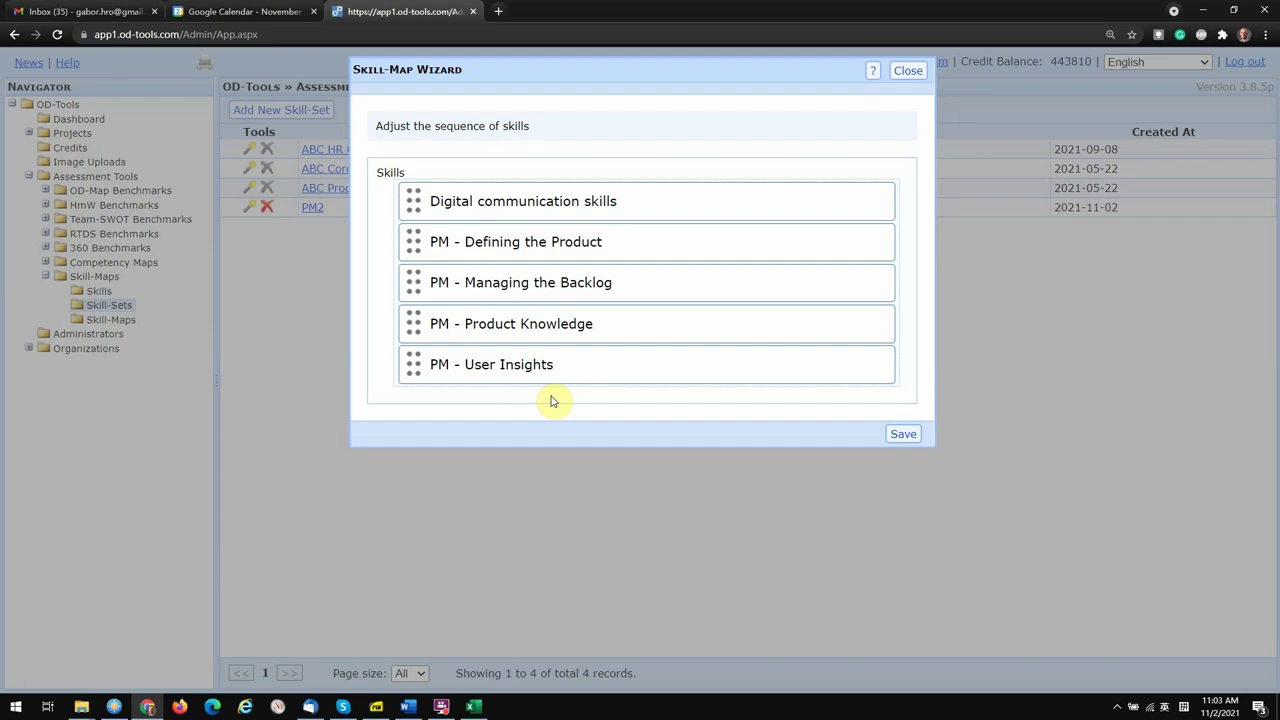
pyautogui.click(901, 437)
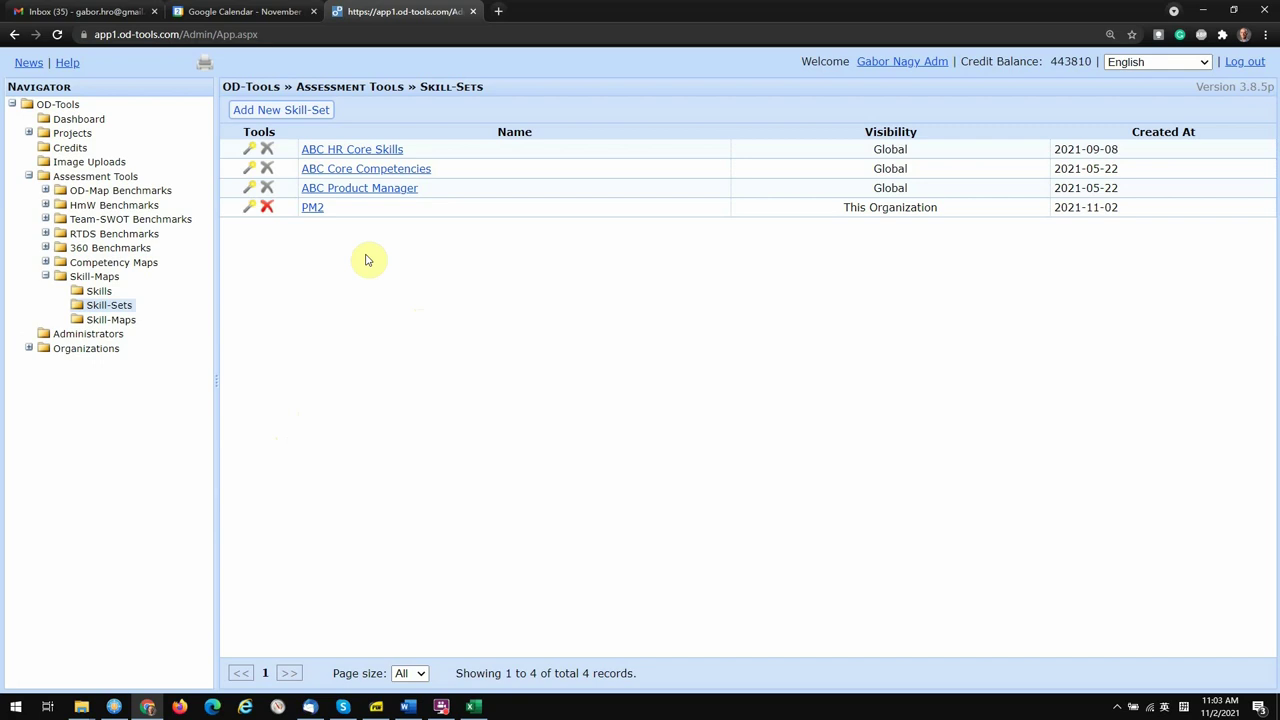
# Step: Delete the PM2 skill-set from the organization's skill-sets
pyautogui.click(267, 210)
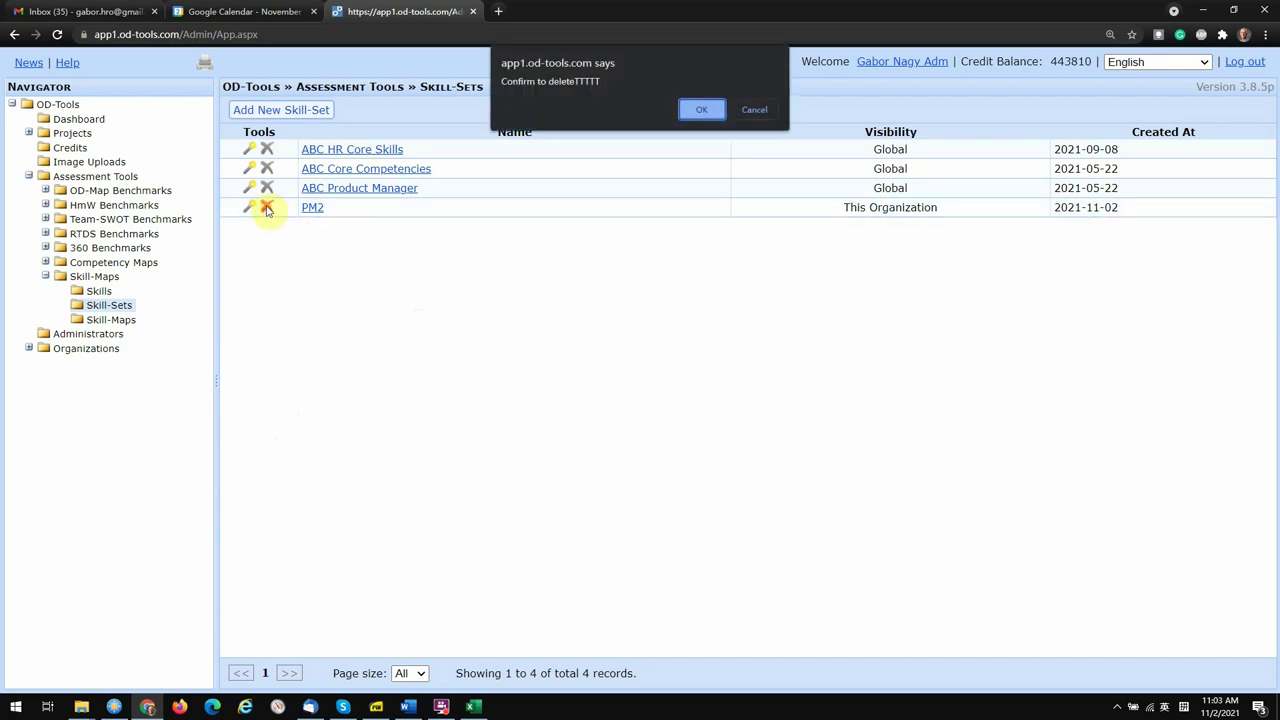
pyautogui.click(702, 111)
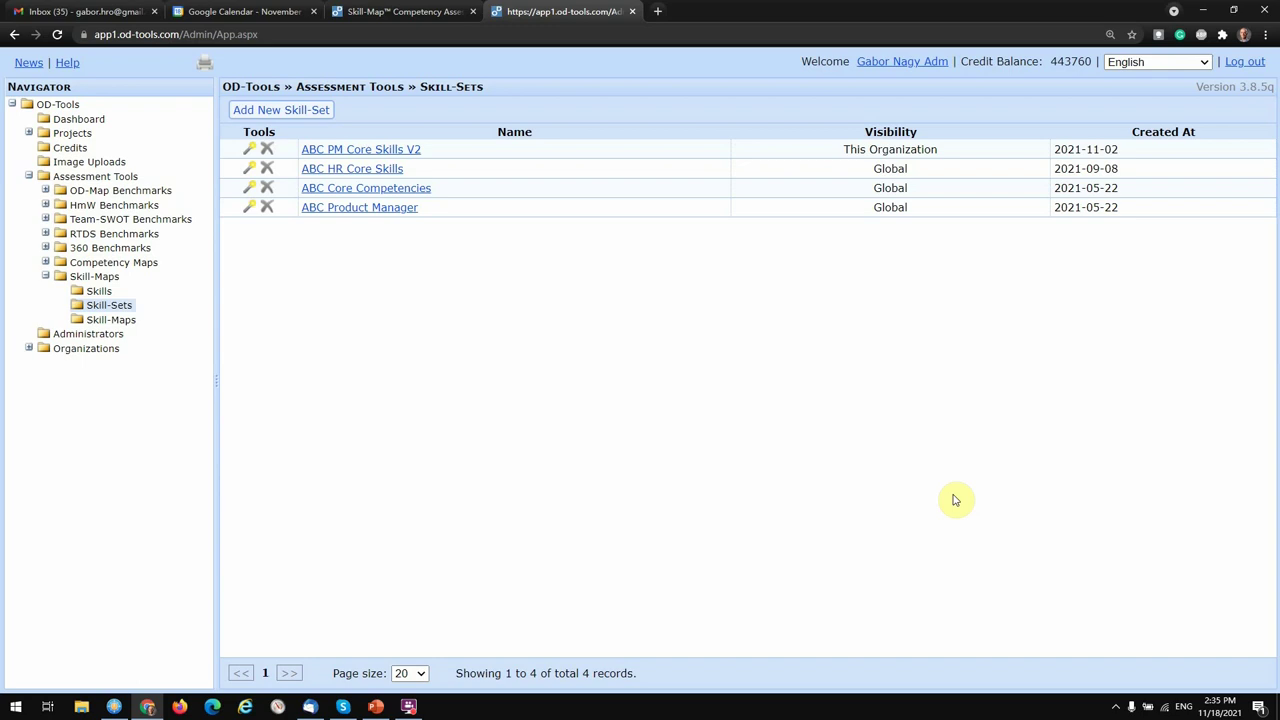
# Step: Add a skill-map with code TESTSKM, name ABC Product Manager V2 and visibility This Organization
pyautogui.click(131, 322)
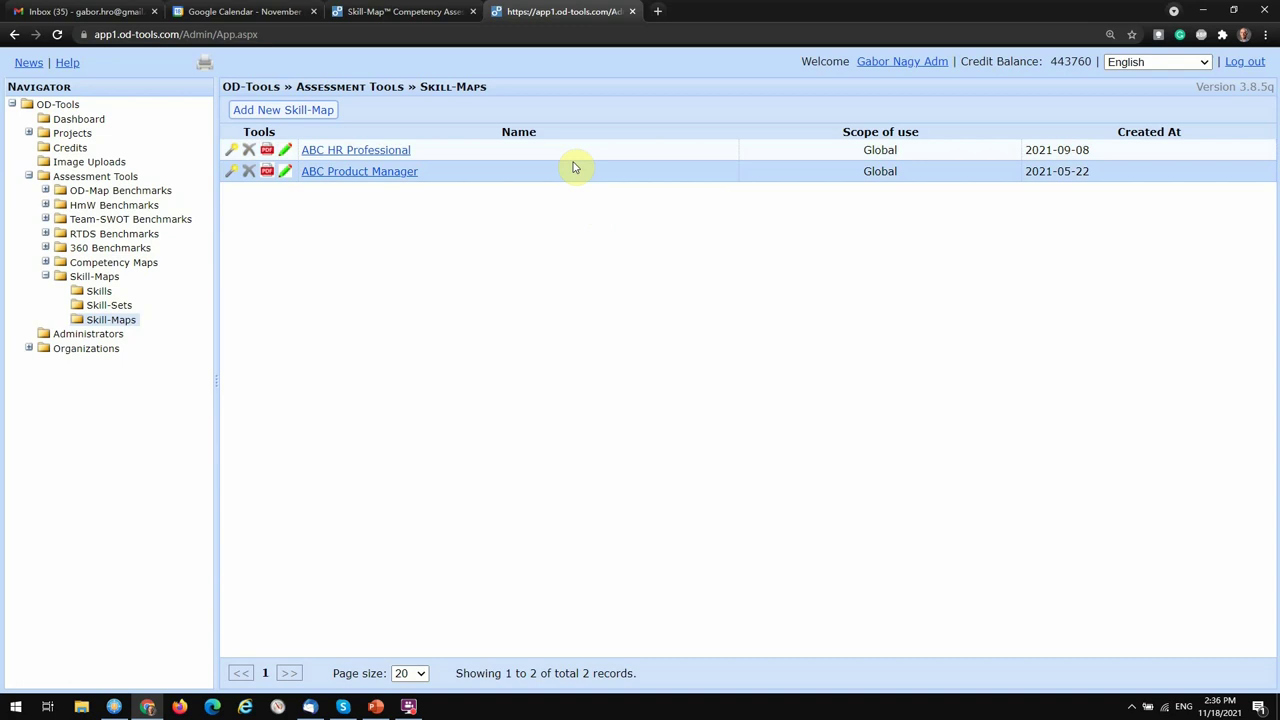
pyautogui.click(283, 110)
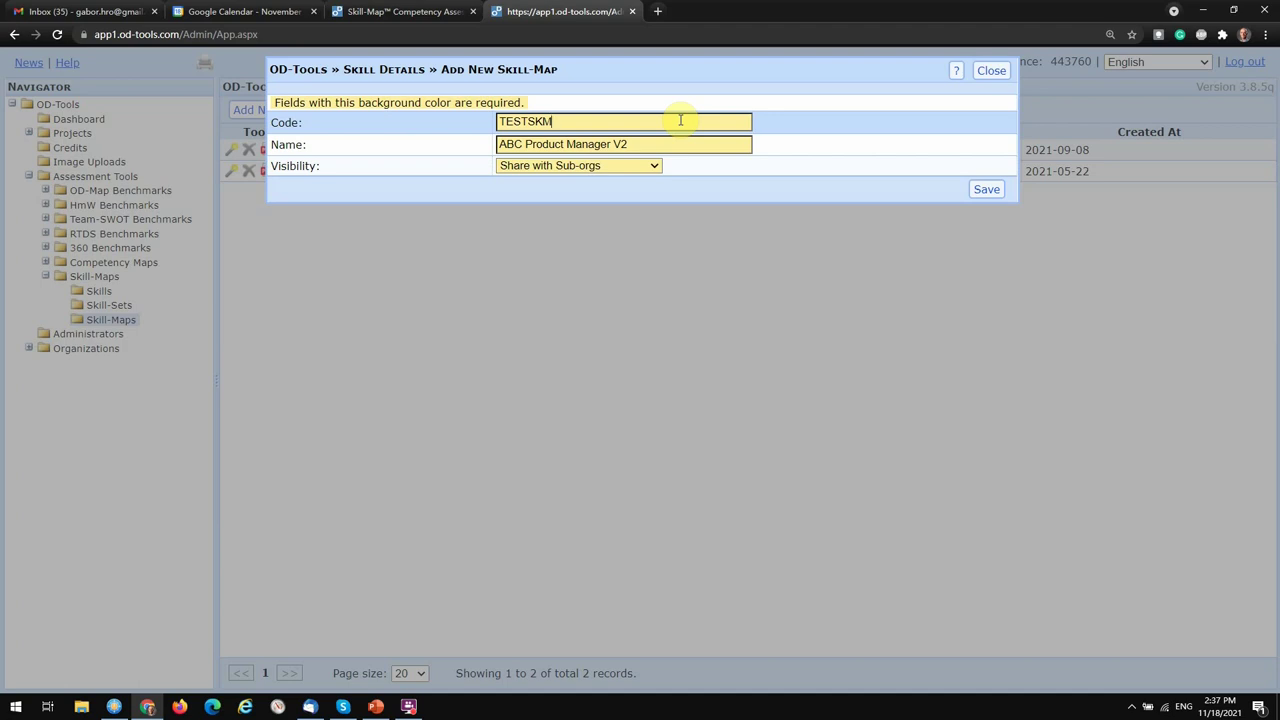
pyautogui.click(641, 165)
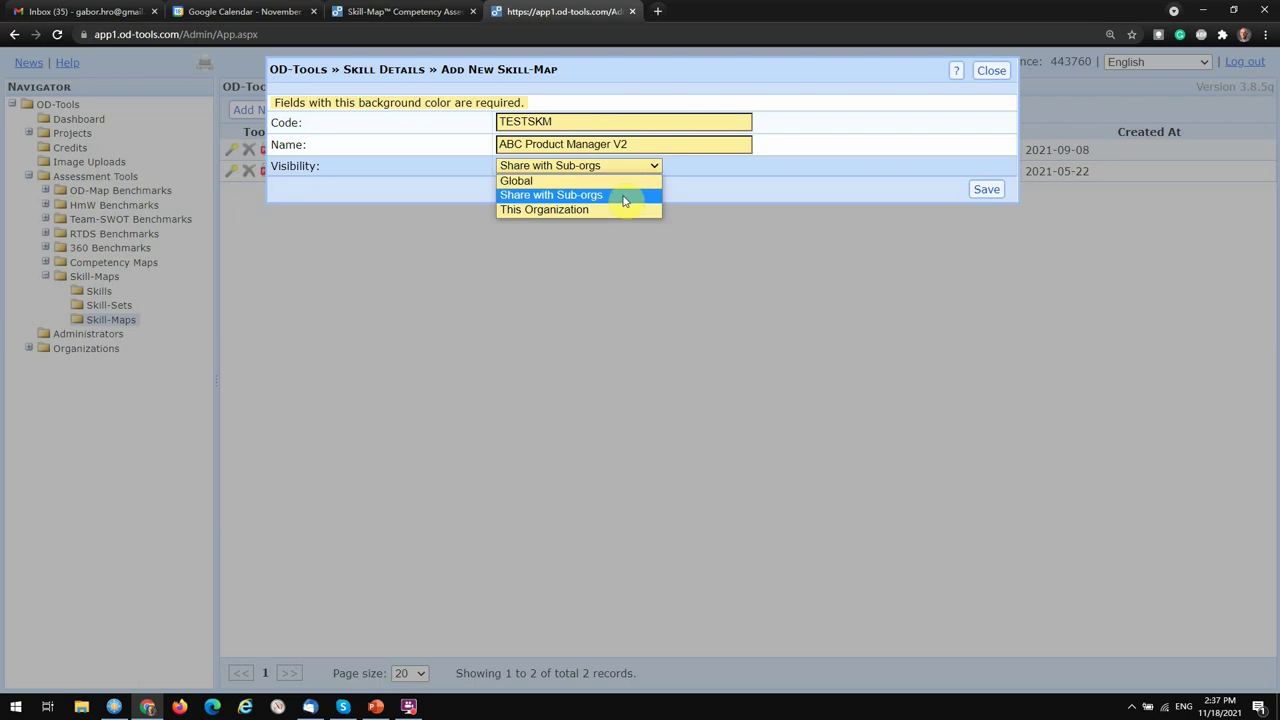
pyautogui.click(623, 209)
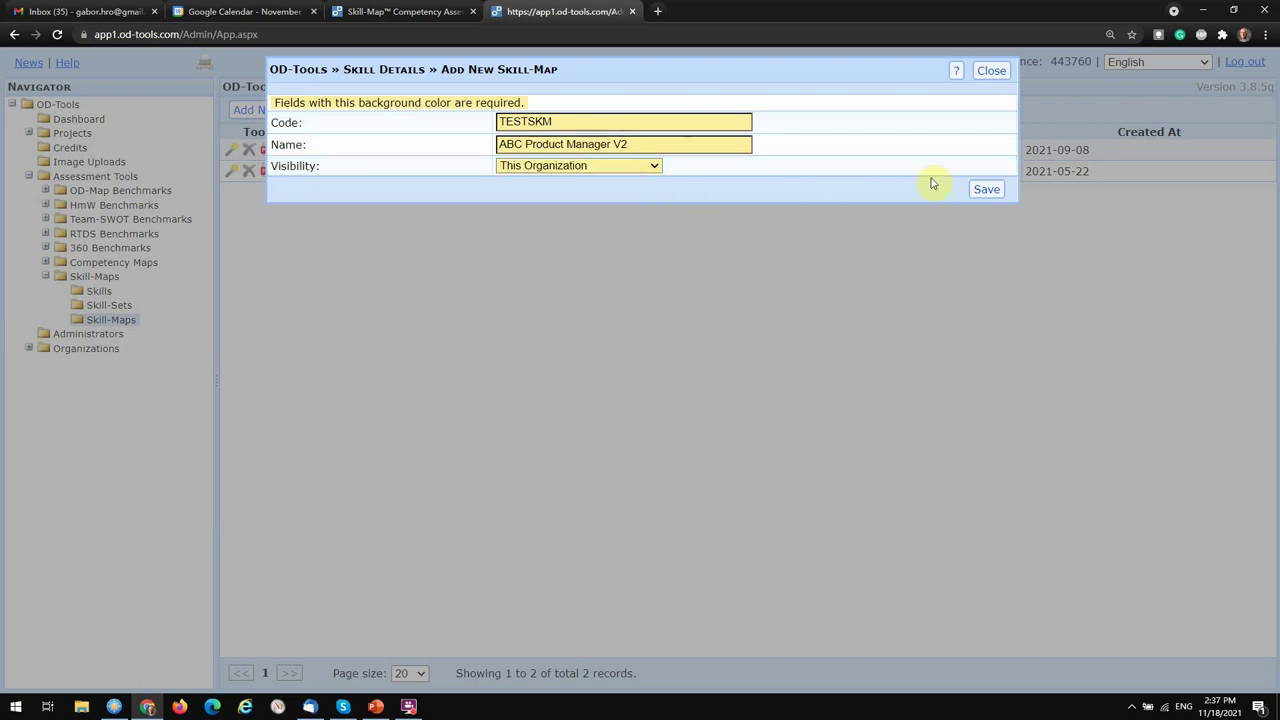
pyautogui.click(979, 190)
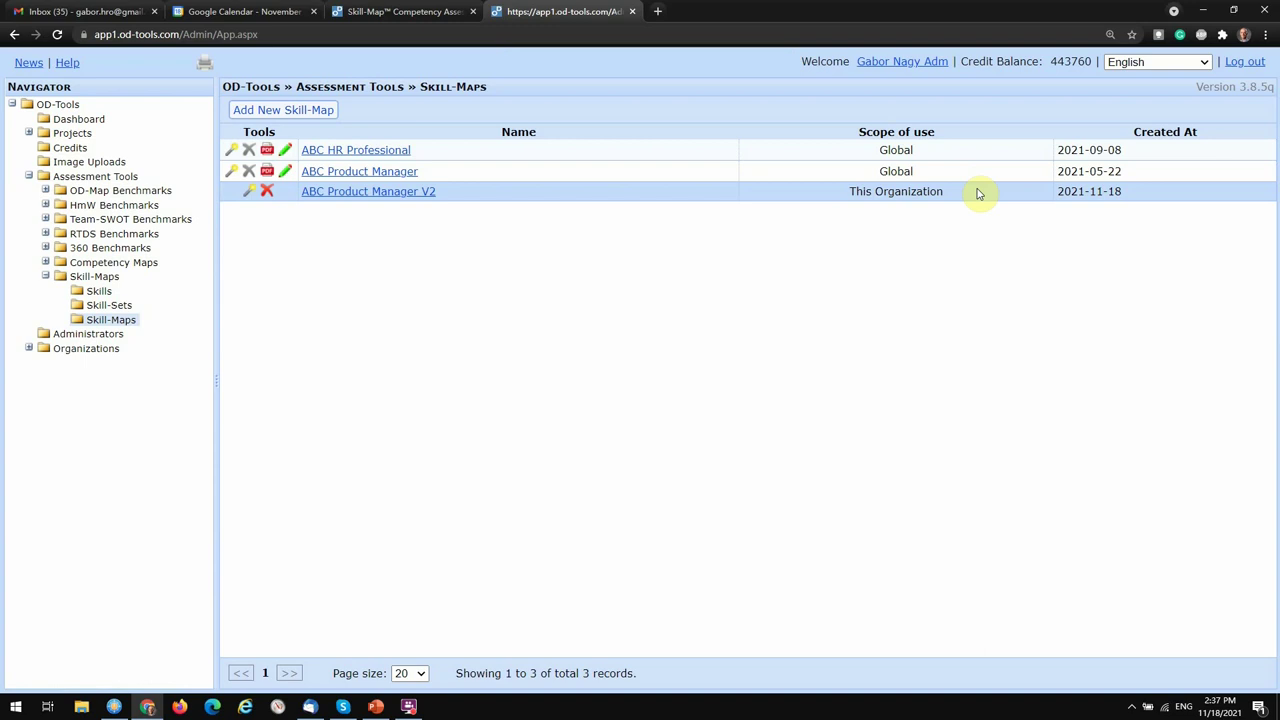
# Step: Include skill-sets ABC PM Core Skills V2 and ABC Core Competencies plus skills Building Relationships, Business Process Improvement, Change Advocate and Decision Making in ABC Product Manager V2
pyautogui.click(250, 191)
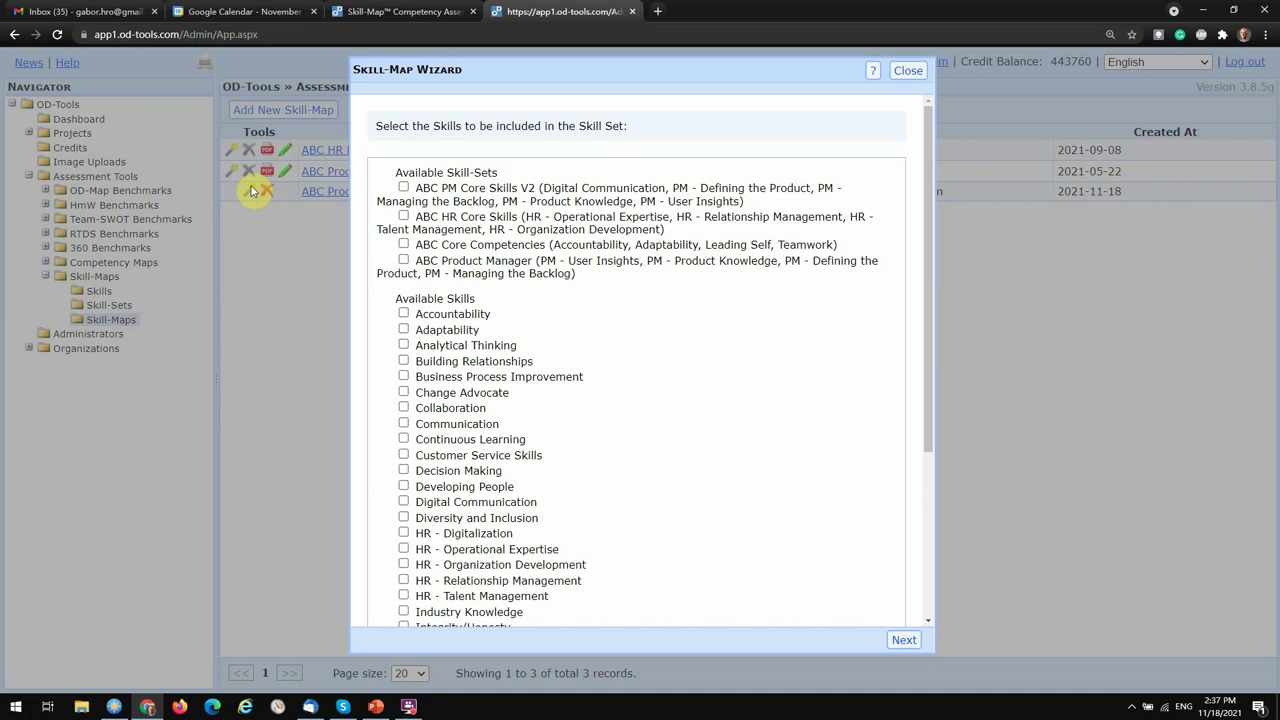
pyautogui.click(403, 189)
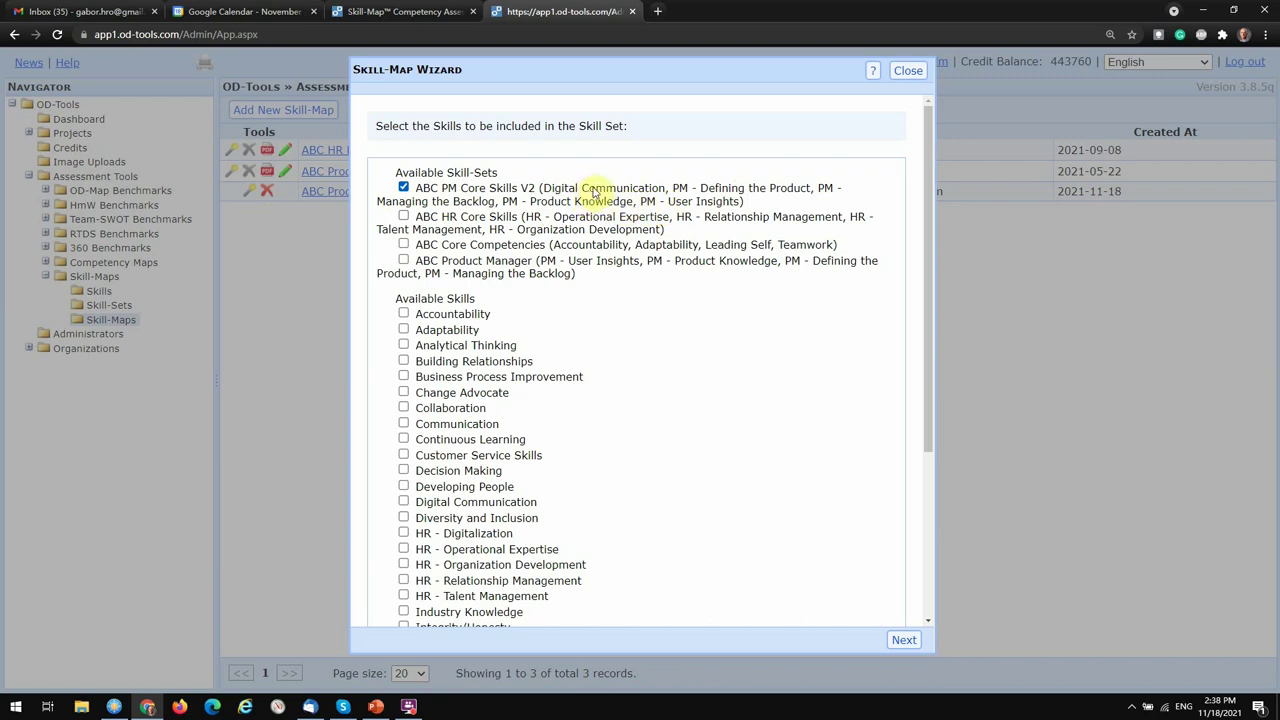
pyautogui.click(403, 244)
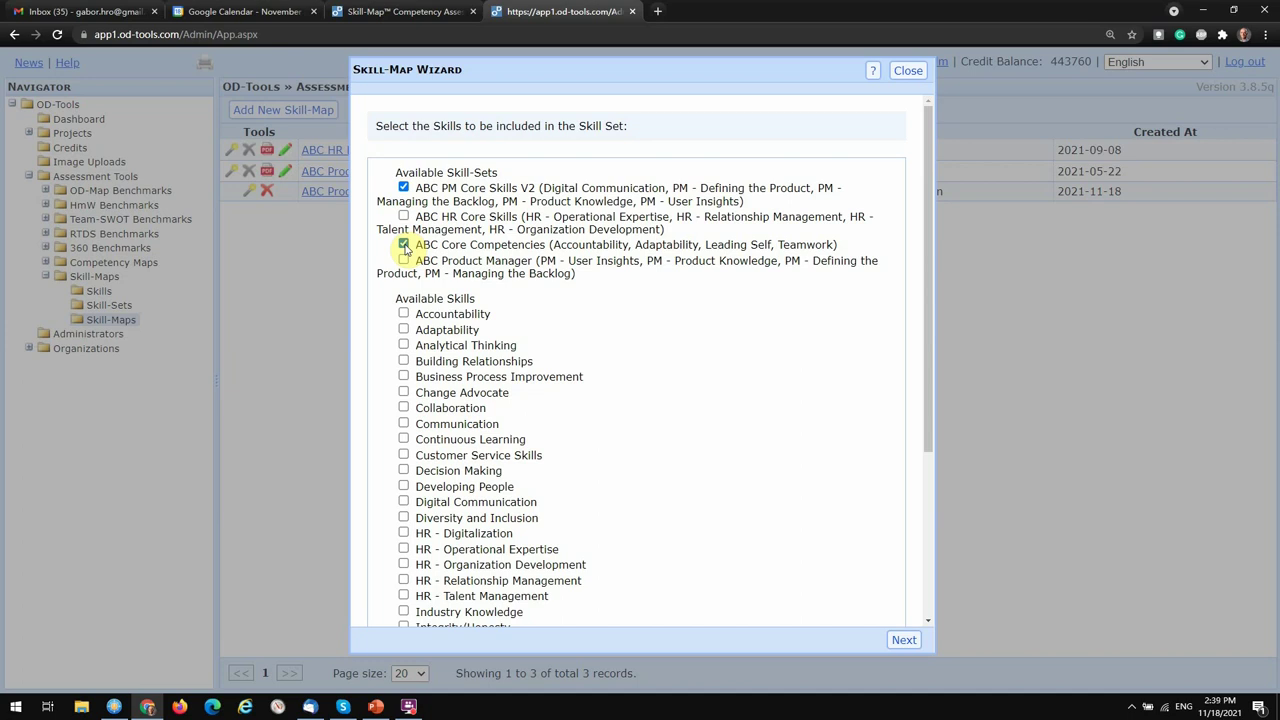
pyautogui.click(404, 361)
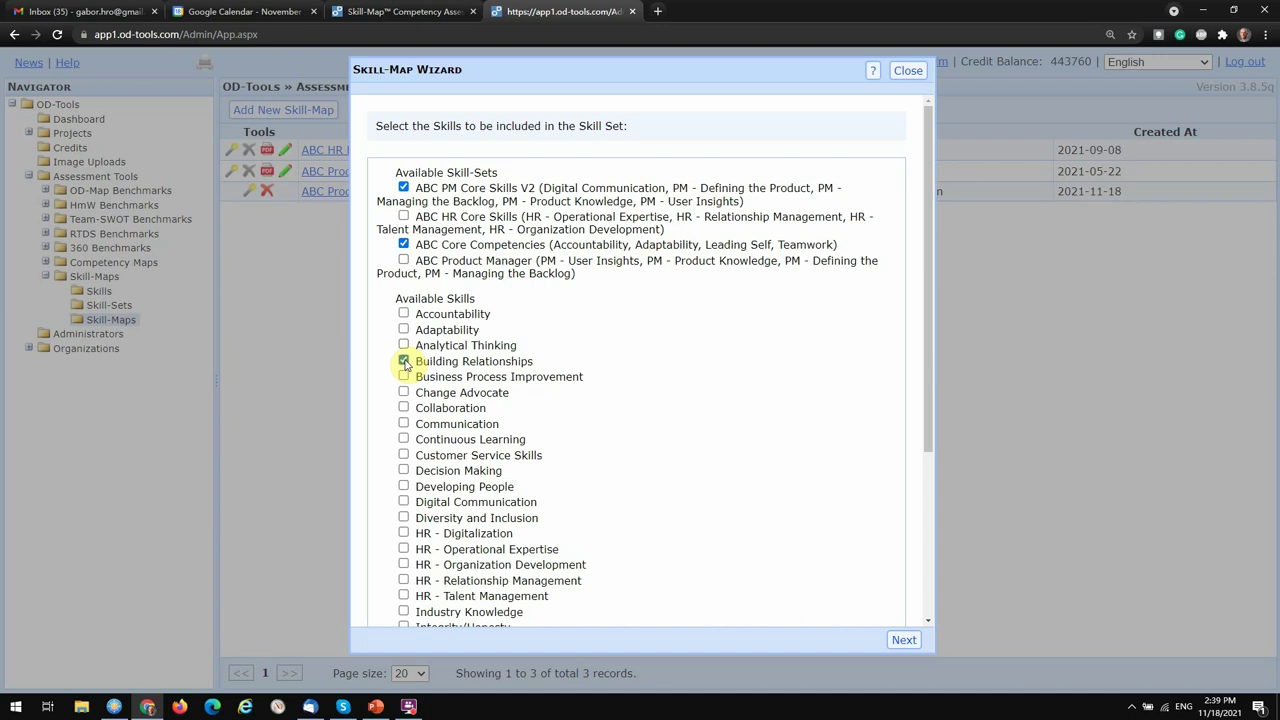
pyautogui.click(403, 377)
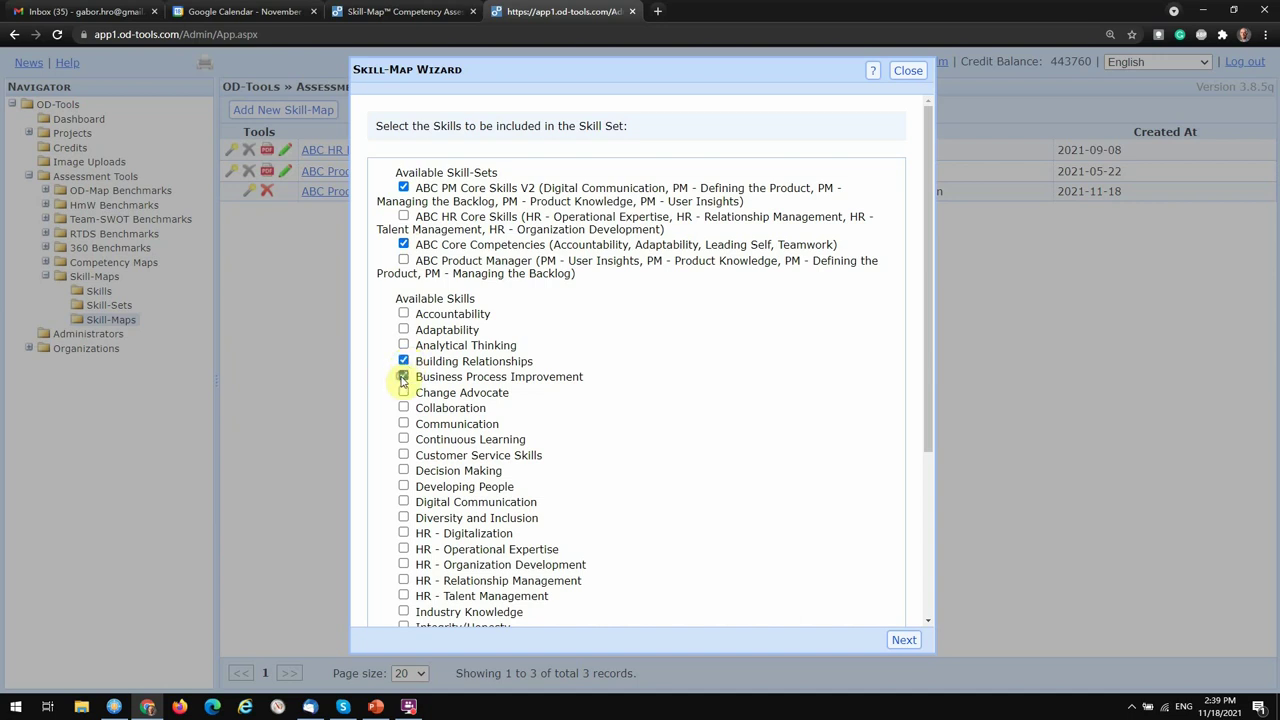
pyautogui.click(403, 393)
pyautogui.click(404, 471)
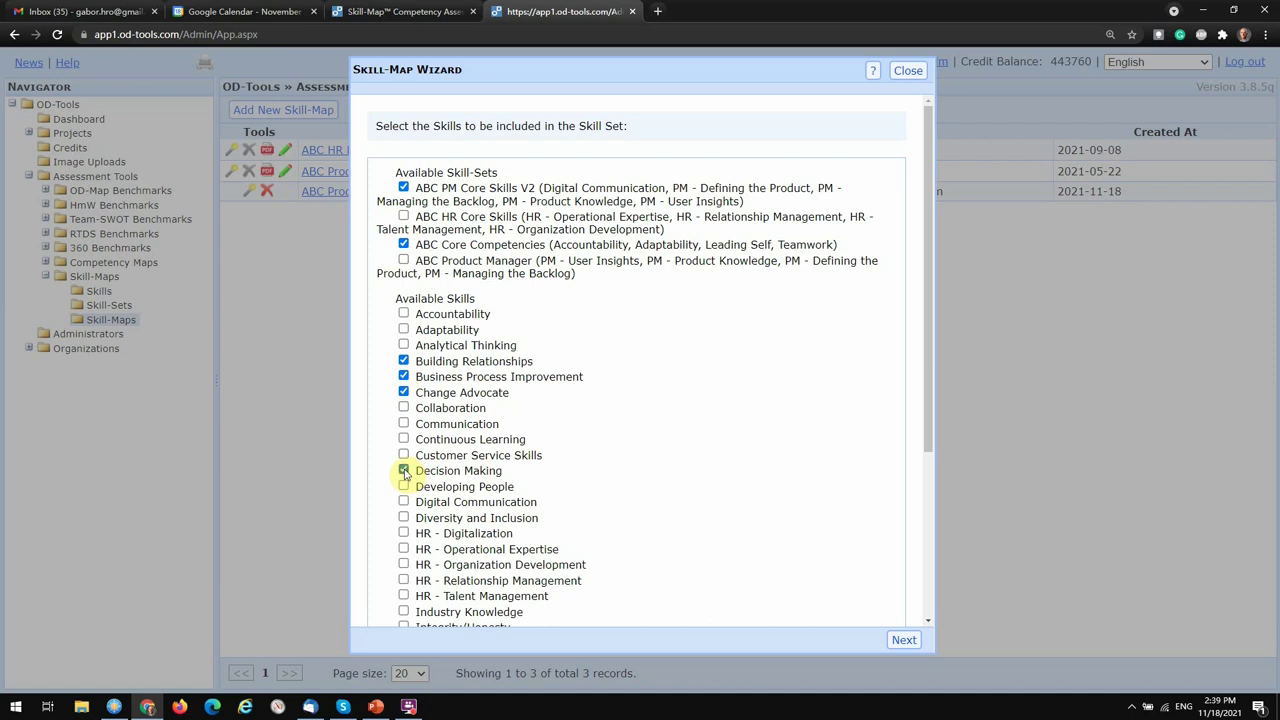
# Step: Order the individual skills as Decision Making, Business Process Improvement, Building Relationships, Change Advocate, keep ABC PM Core Skills V2 first, and save the skill-map
pyautogui.click(904, 641)
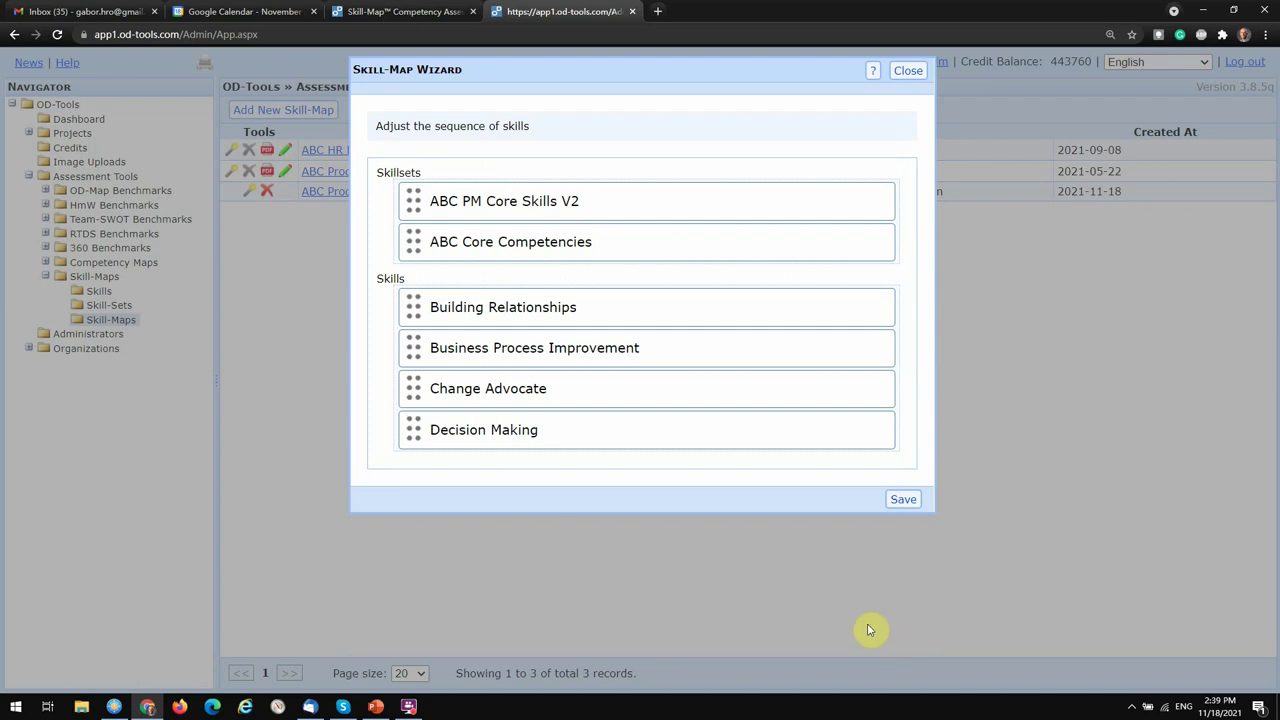
pyautogui.moveTo(490, 242); pyautogui.dragTo(480, 194)
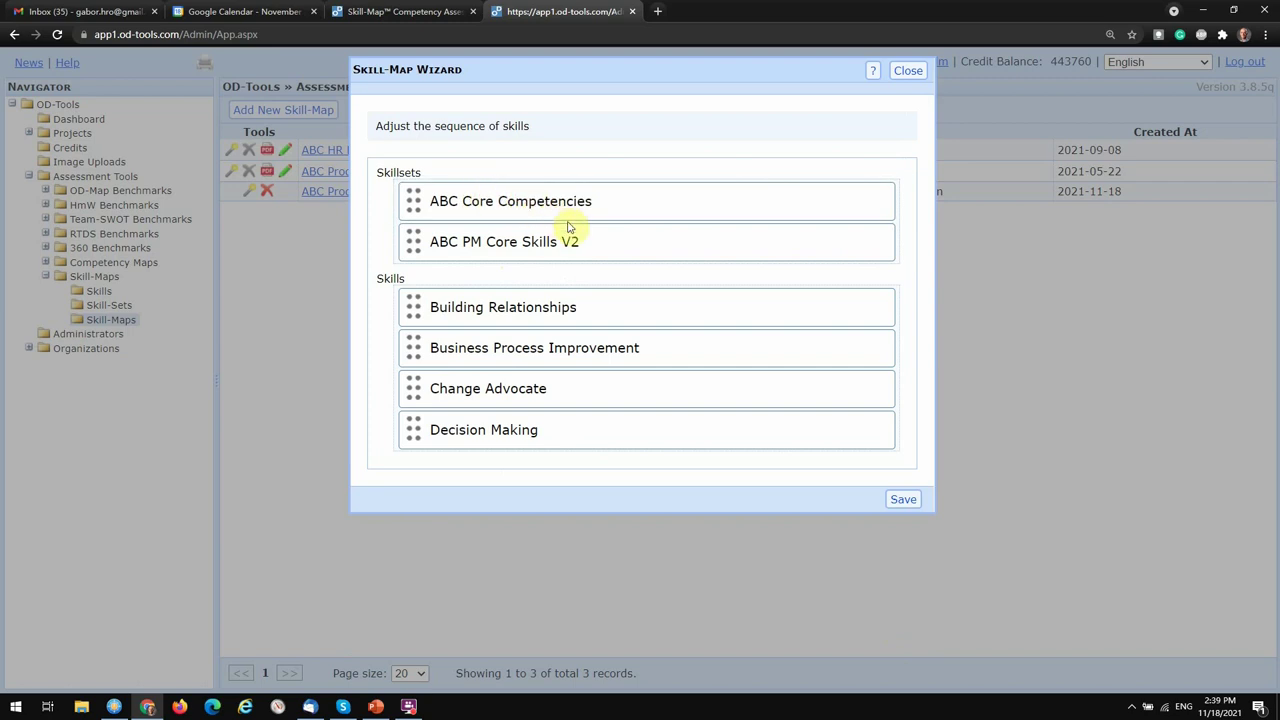
pyautogui.moveTo(598, 240); pyautogui.dragTo(590, 210)
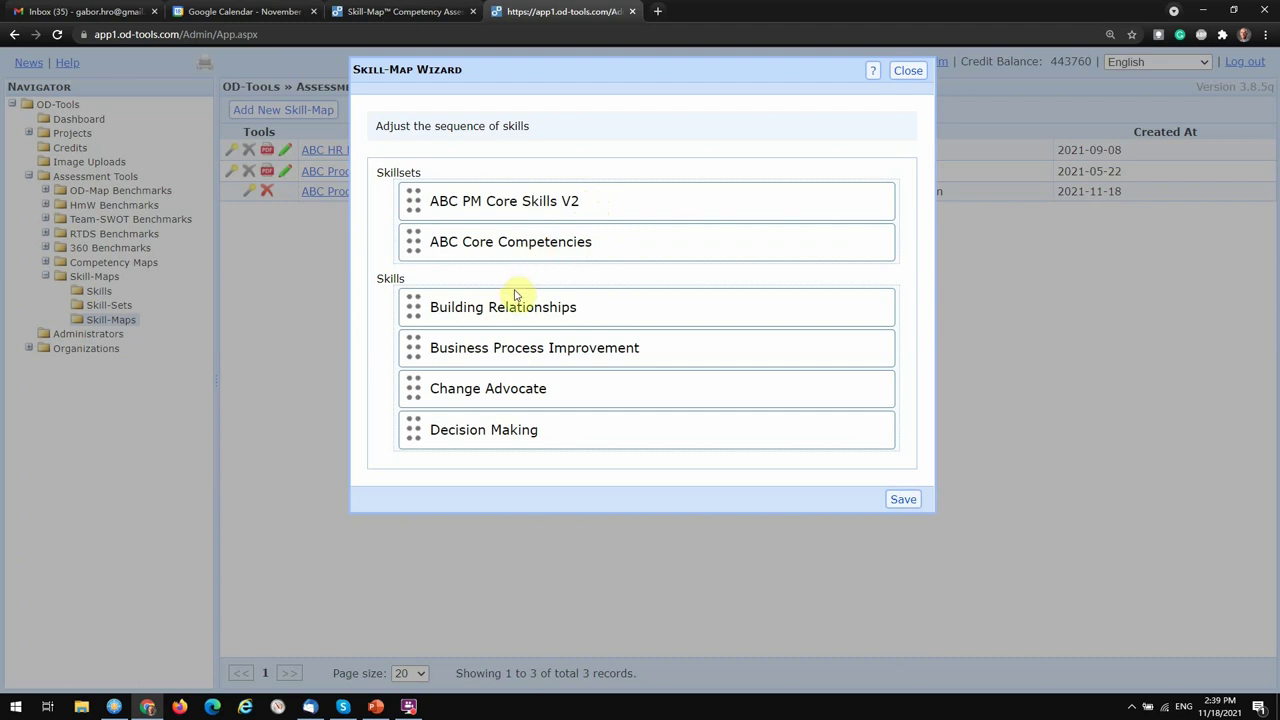
pyautogui.moveTo(521, 443); pyautogui.dragTo(516, 306)
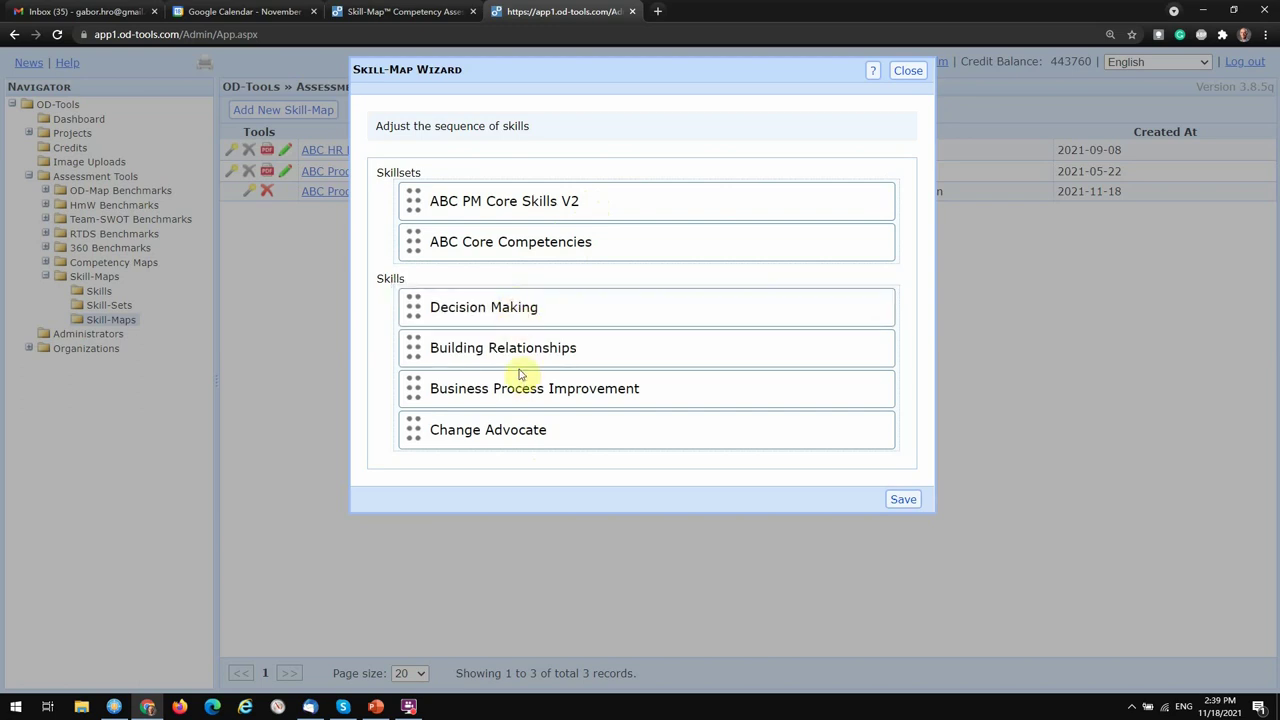
pyautogui.moveTo(524, 387); pyautogui.dragTo(522, 341)
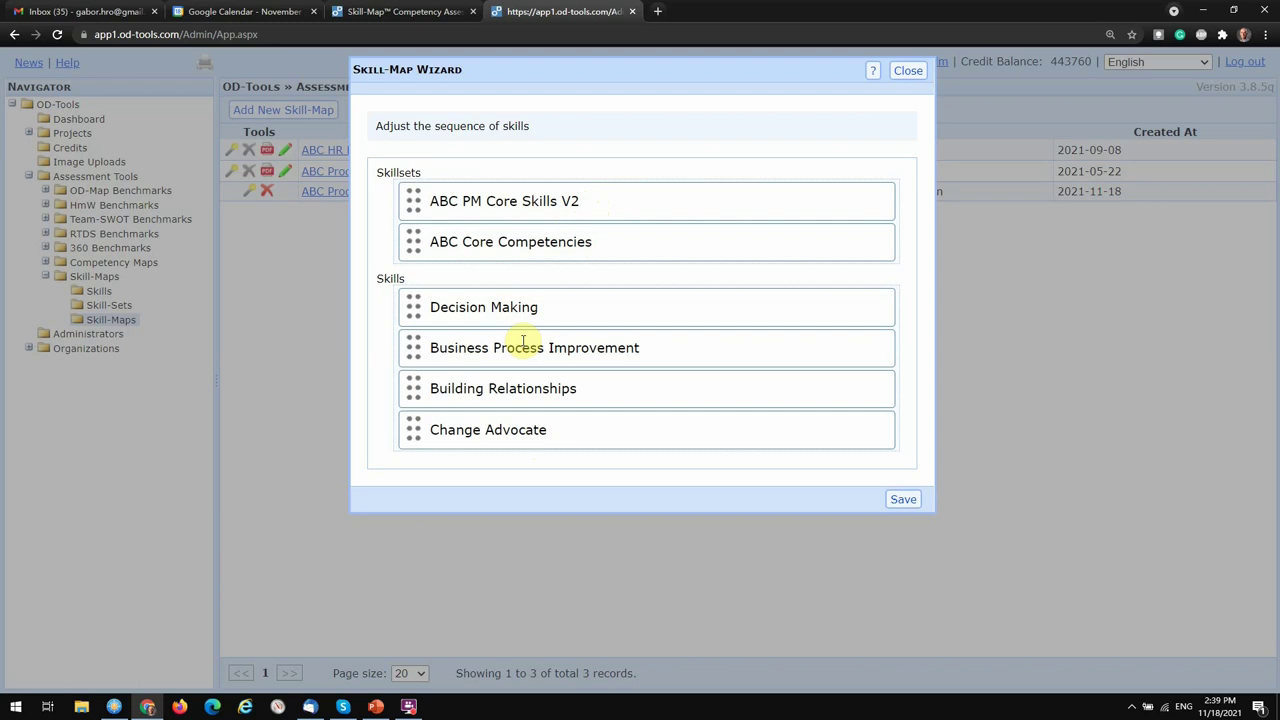
pyautogui.click(910, 499)
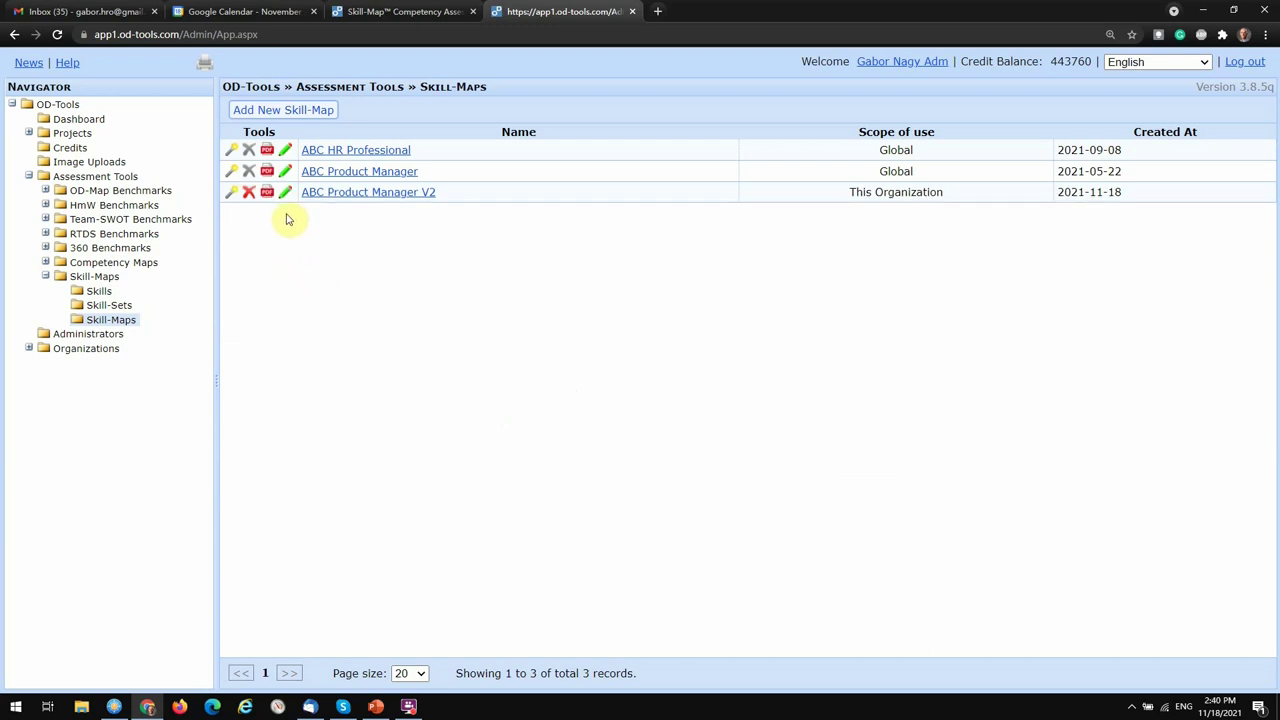
# Step: Generate the English workbook PDF for the ABC Product Manager V2 skill-map and open it at the Summary on page 3
pyautogui.click(267, 195)
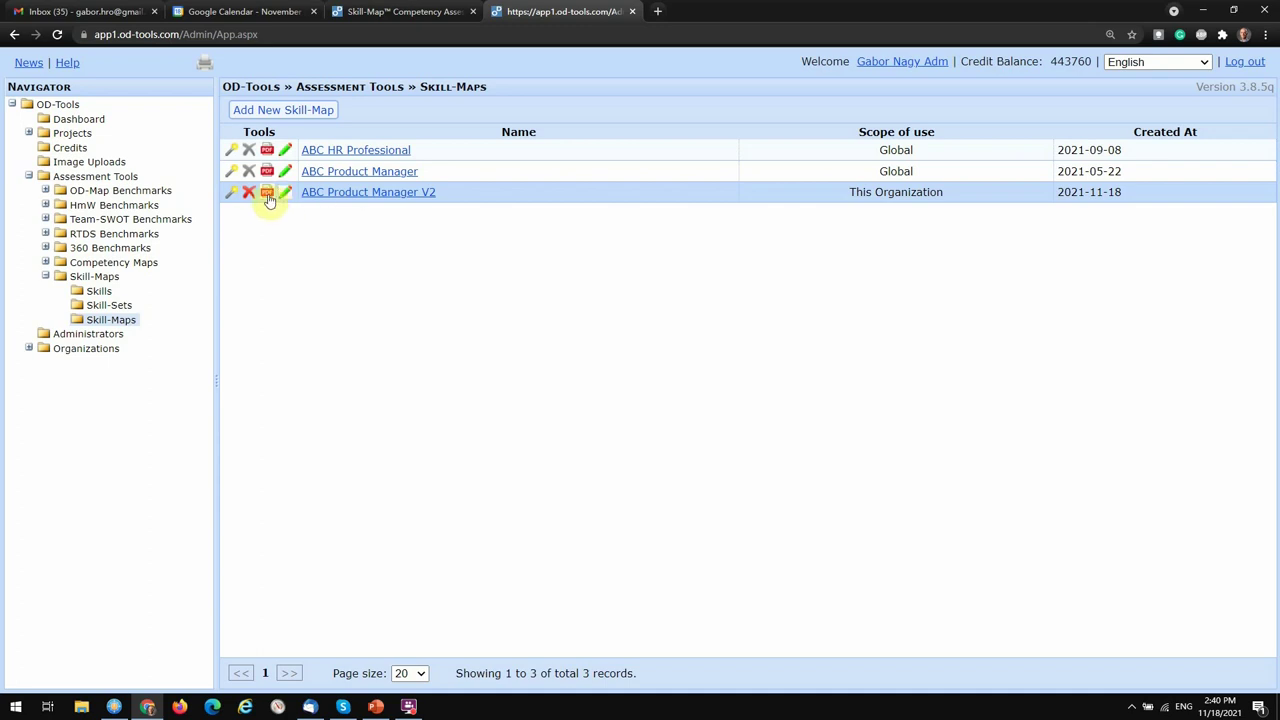
pyautogui.click(268, 197)
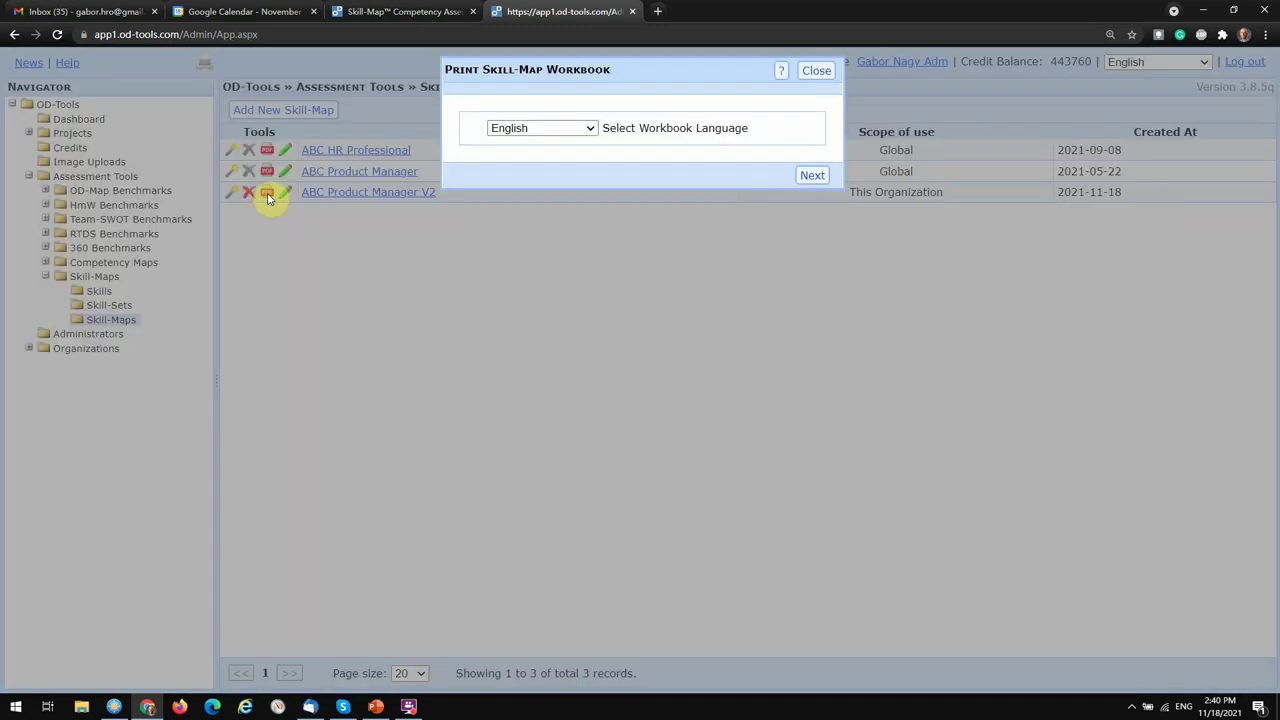
pyautogui.click(811, 176)
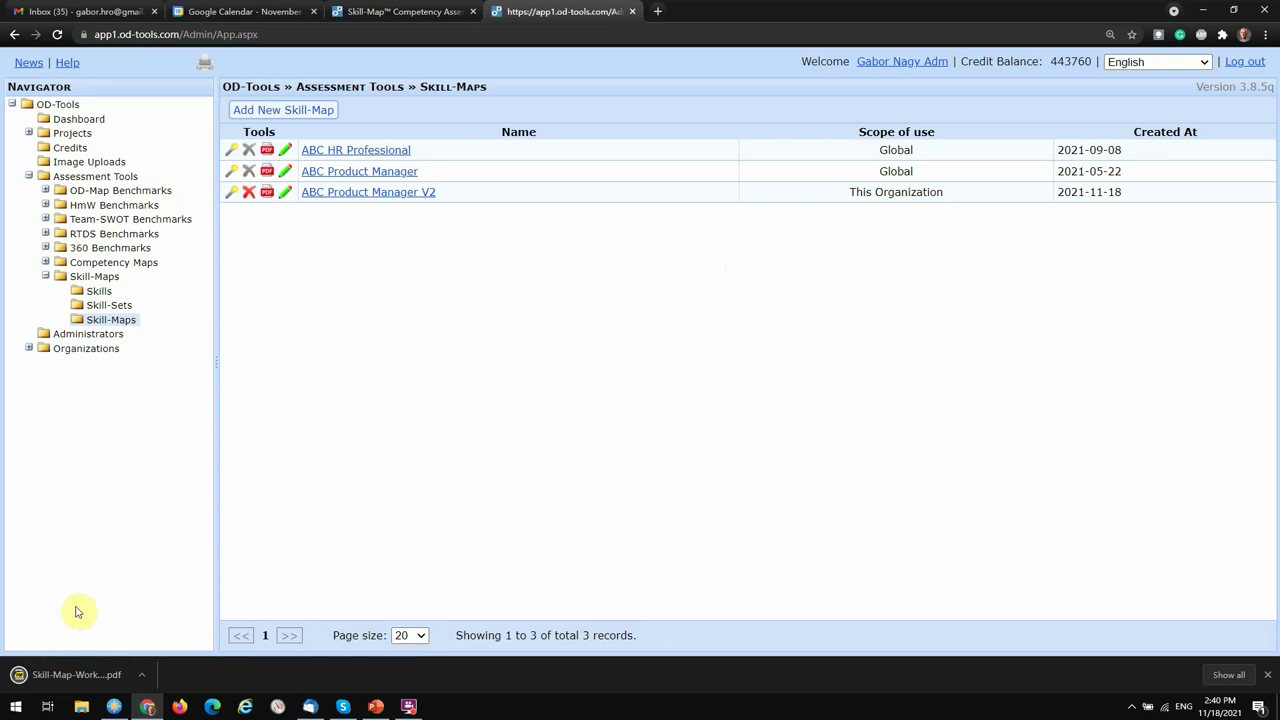
pyautogui.click(20, 676)
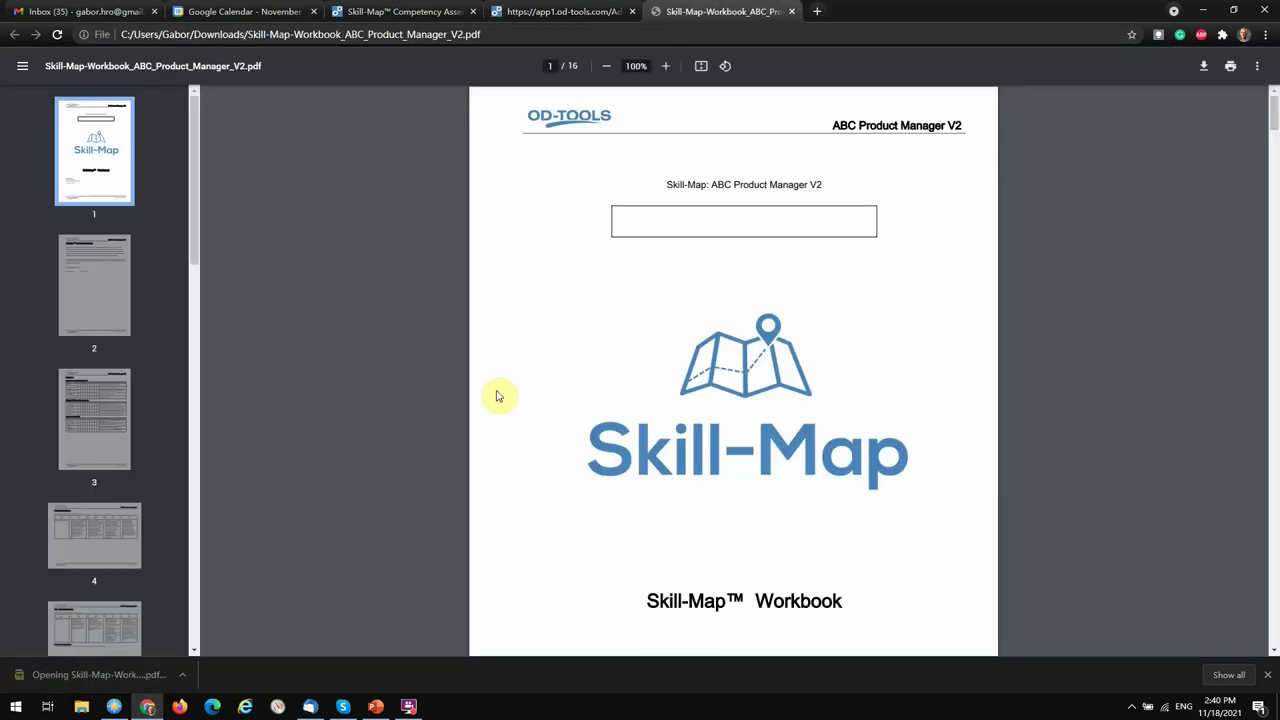
pyautogui.click(107, 427)
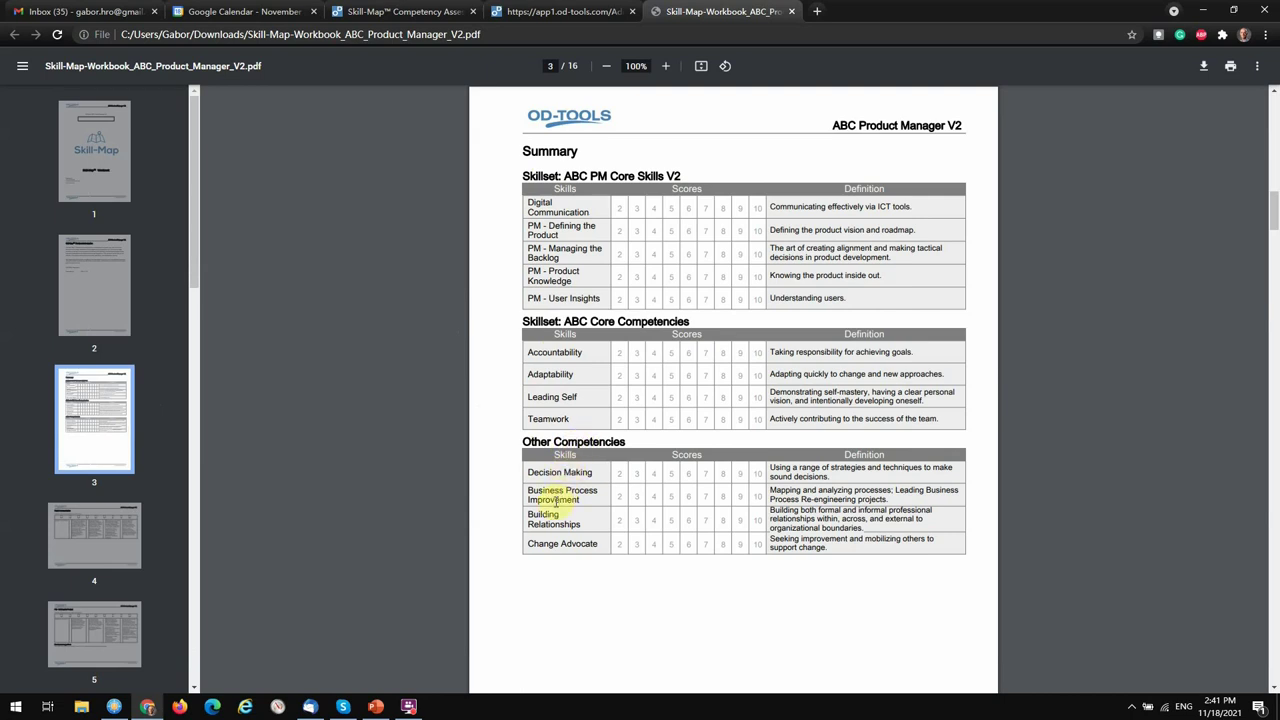
# Step: Examine the Digital Communication and PM - Defining the Product pages of the workbook, then return to the Summary page
pyautogui.click(103, 550)
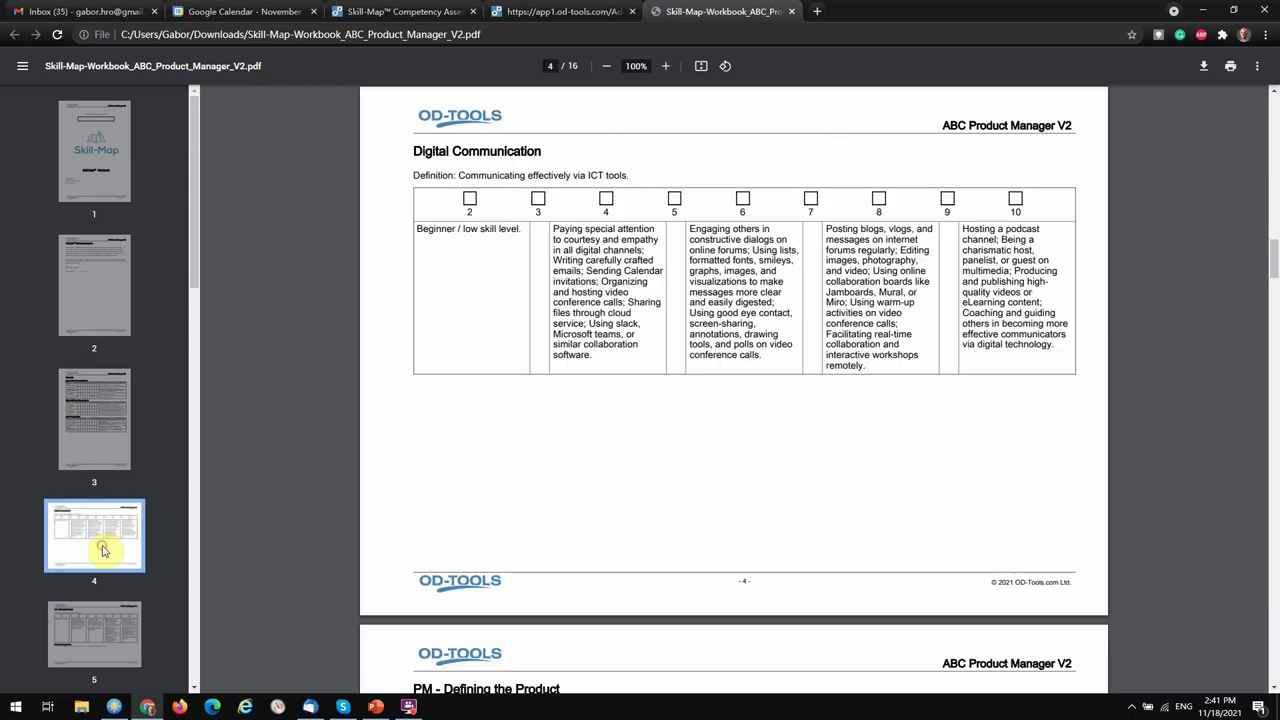
pyautogui.click(88, 640)
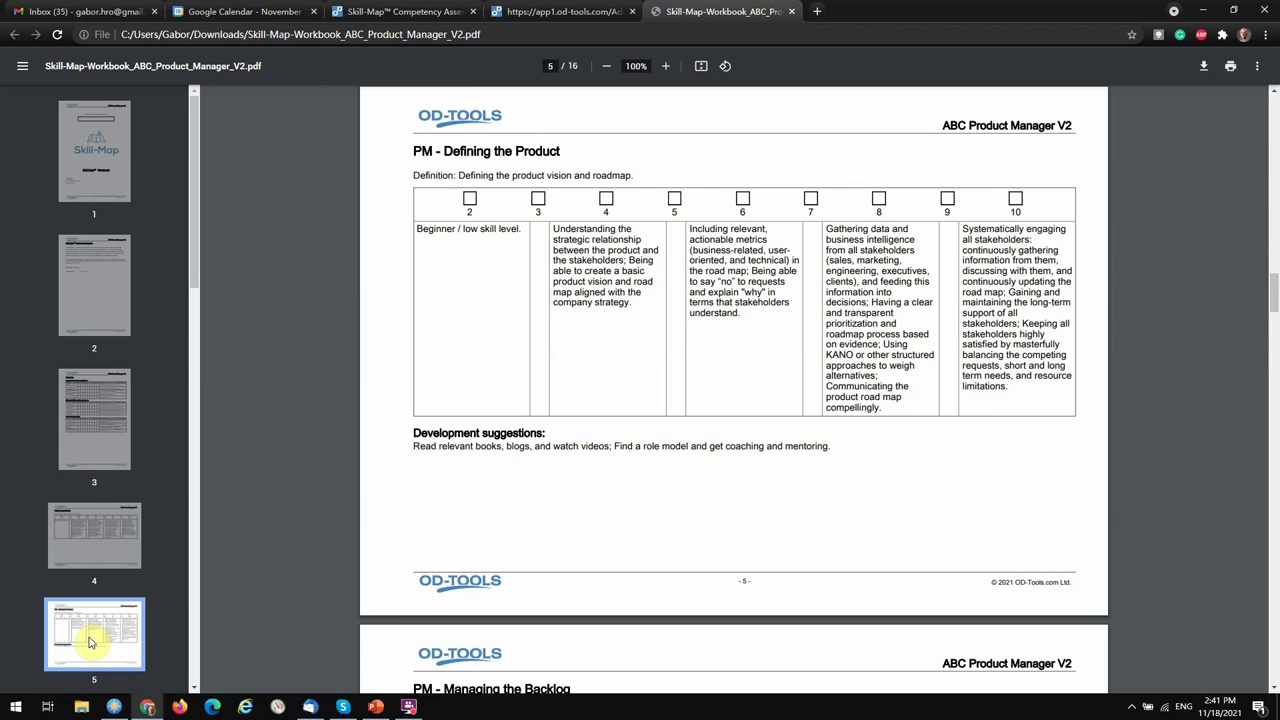
pyautogui.click(98, 455)
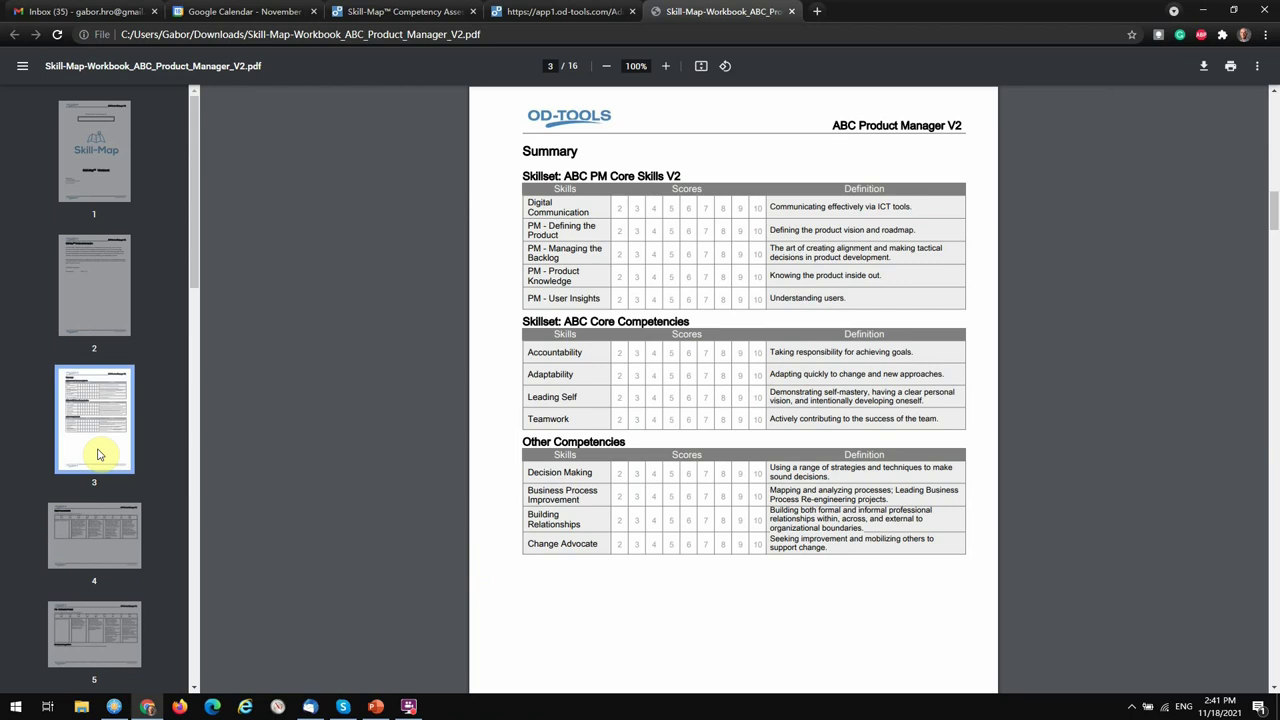
# Step: Preview the ABC Product Manager V2 assessment in OD-Tools and answer Digital Communication with the "Engaging others in constructive dialogs" level and "I enjoy them"
pyautogui.hotkey('ctrl', 'shift', 'Tab')
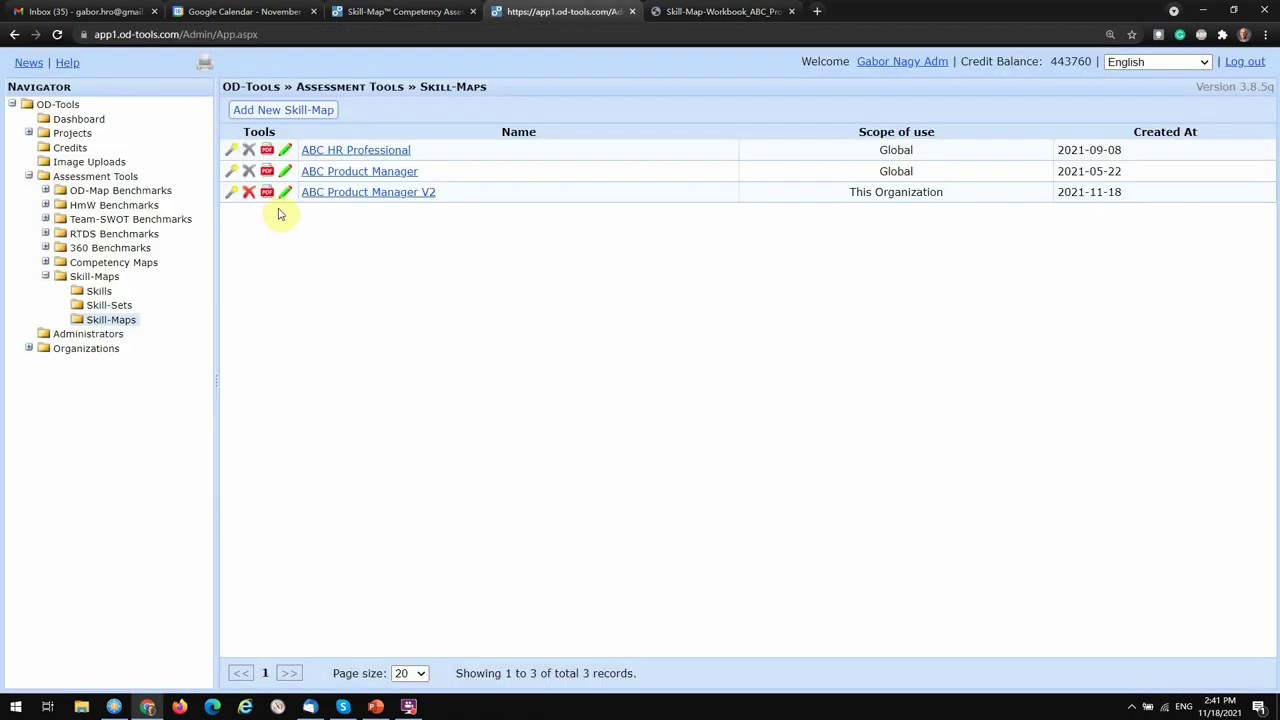
pyautogui.click(285, 199)
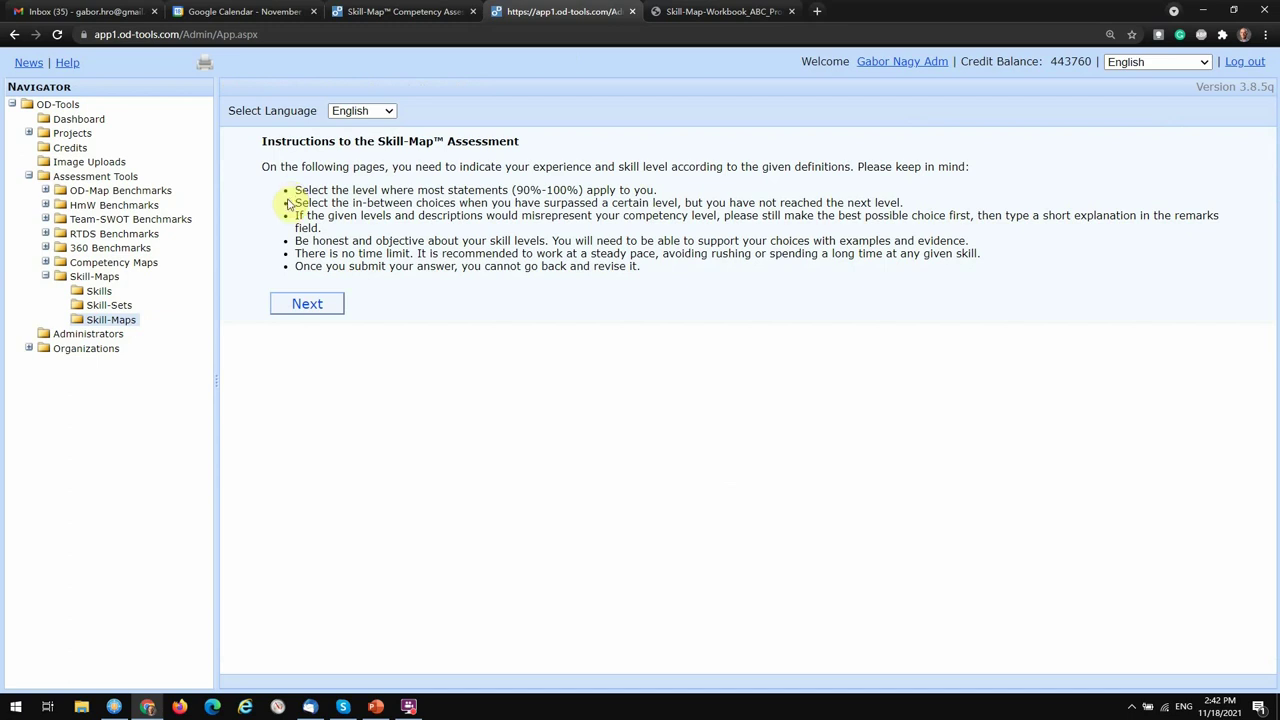
pyautogui.click(316, 308)
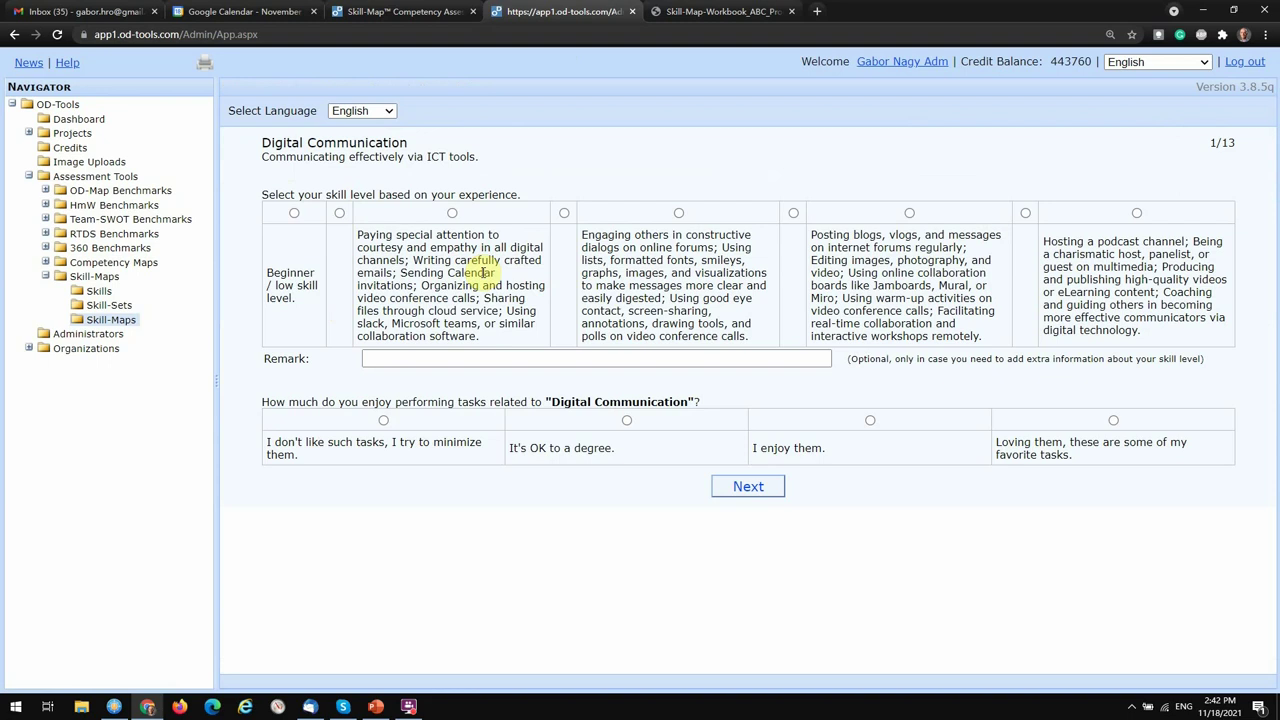
pyautogui.click(697, 210)
pyautogui.click(829, 416)
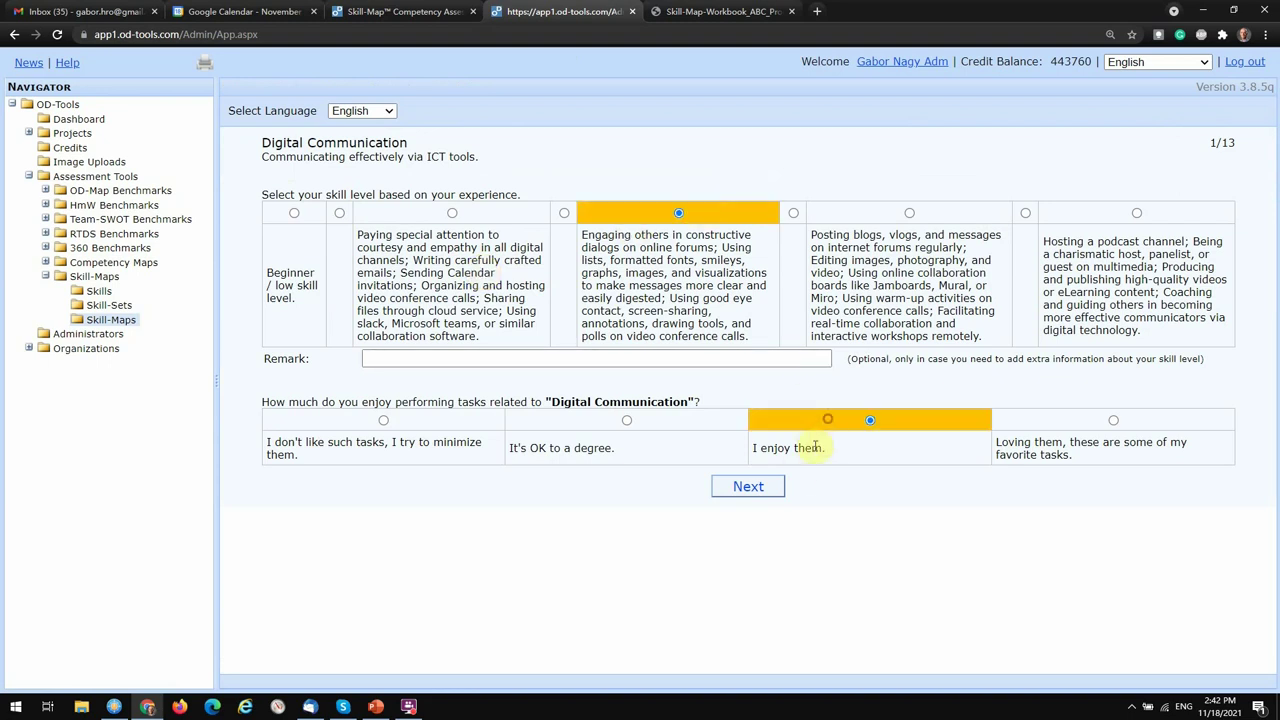
pyautogui.click(754, 488)
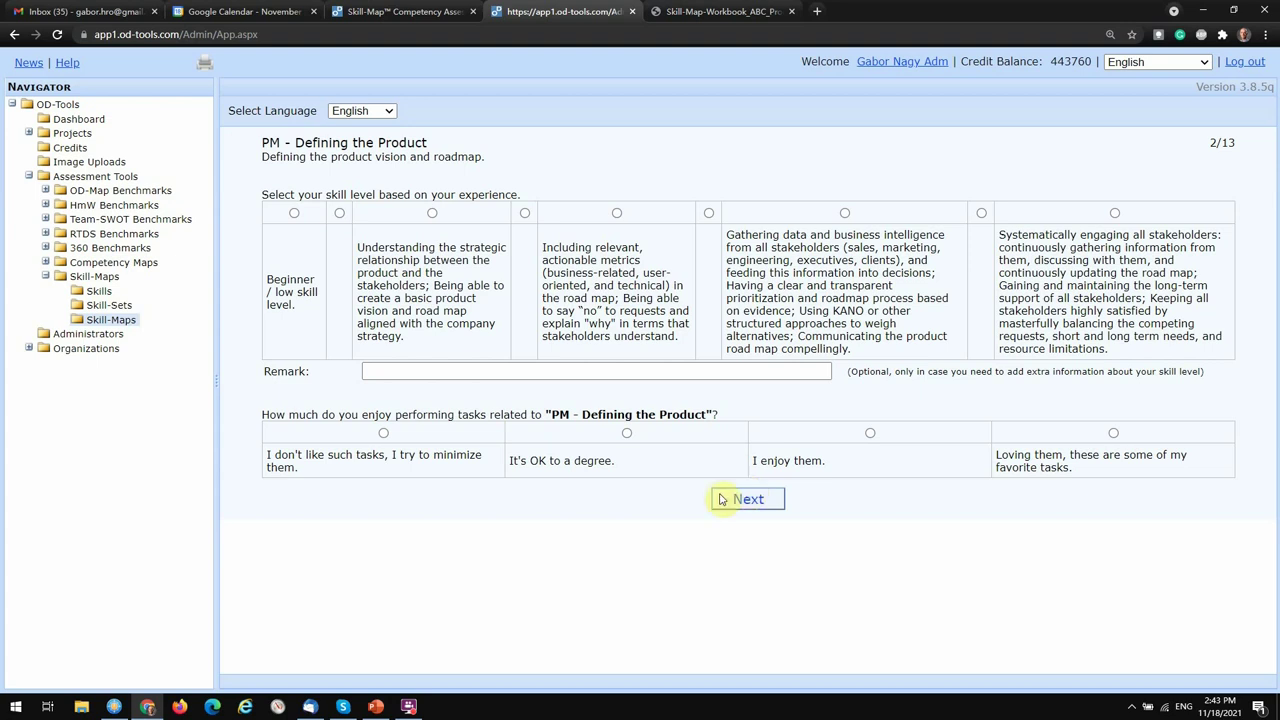
# Step: Start a new individual assessment project and choose the skill-map for its Skill-Map v1.2 tool
pyautogui.click(85, 140)
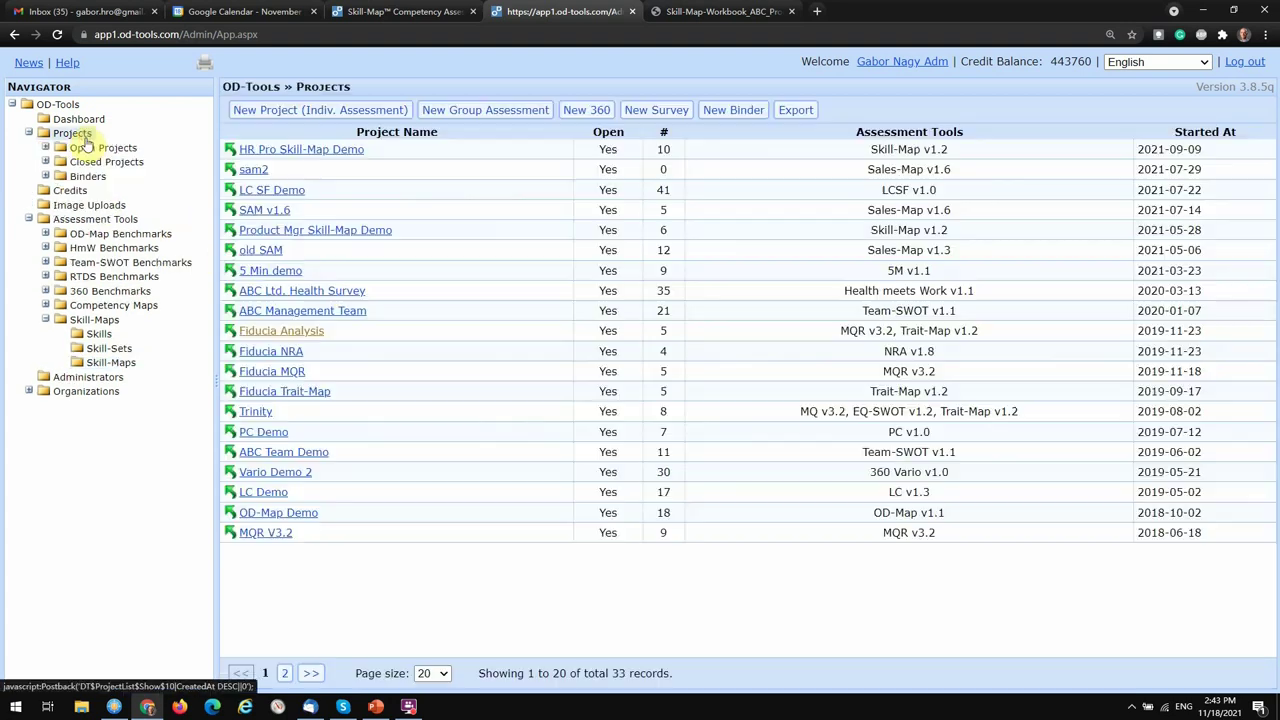
pyautogui.click(343, 112)
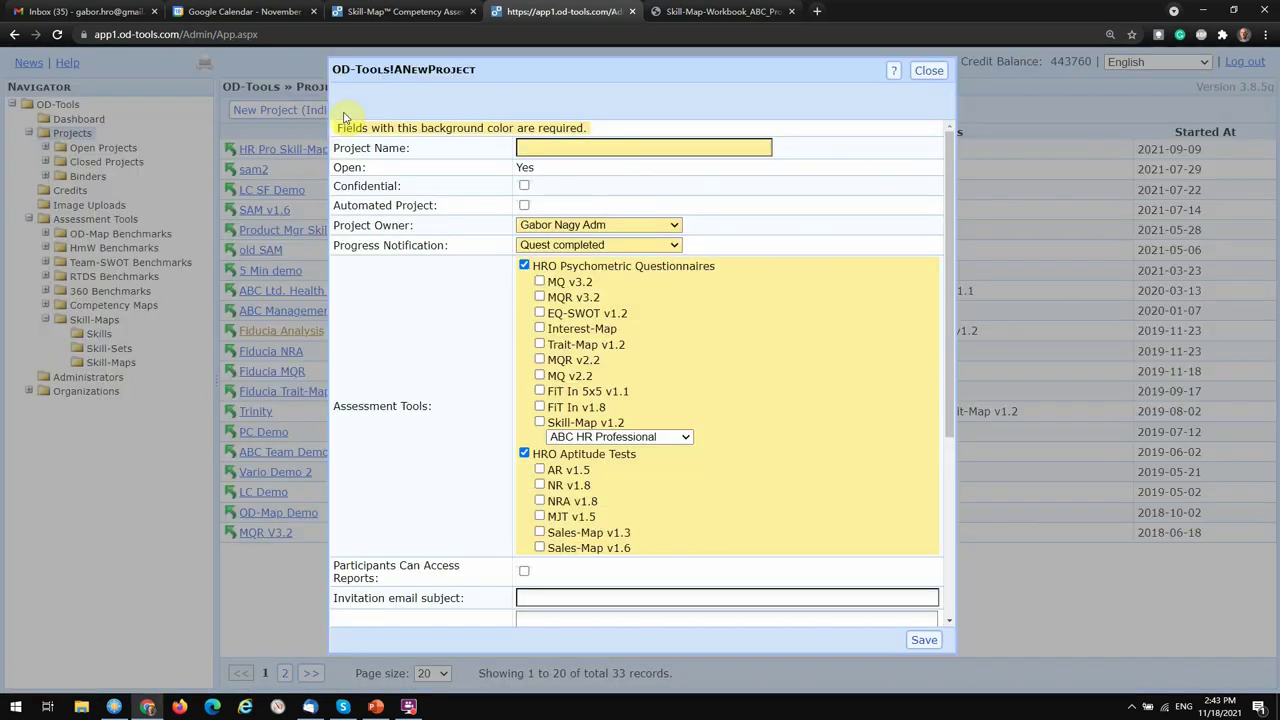
pyautogui.click(608, 438)
pyautogui.click(610, 482)
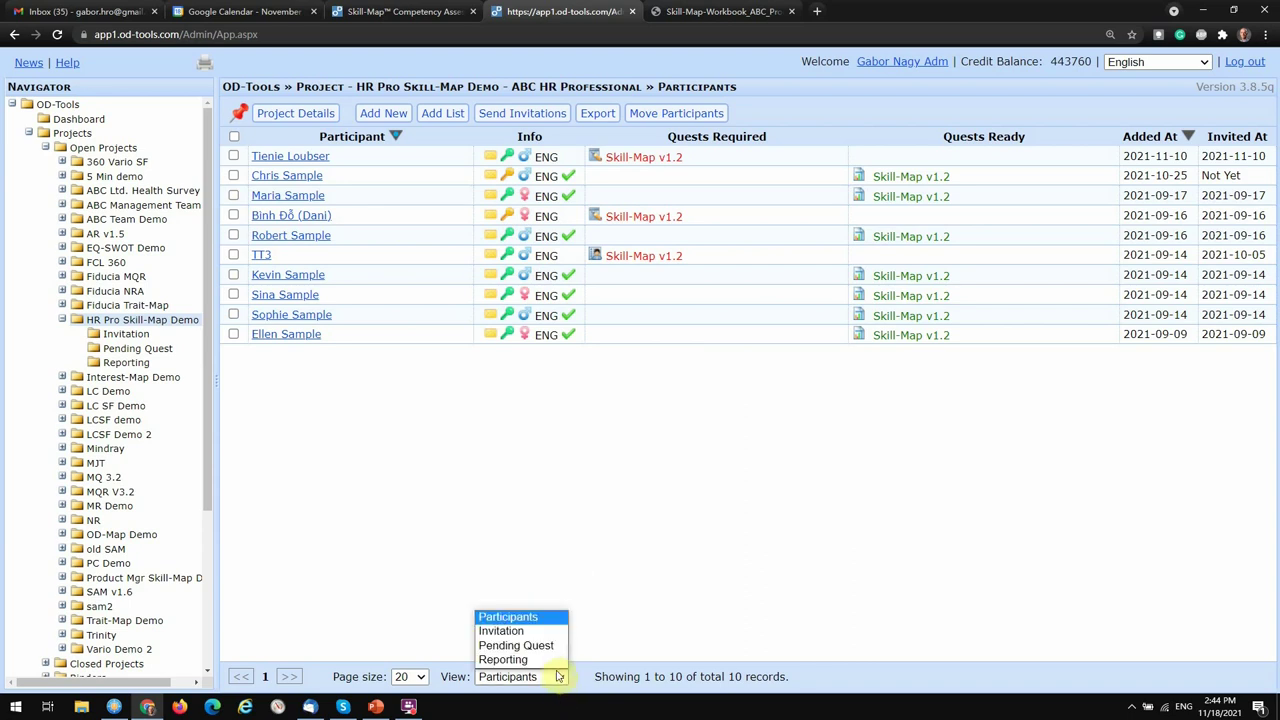
# Step: Generate an English group report with visual and numerical displays for all participants ready for reporting in HR Pro Skill-Map Demo
pyautogui.click(555, 660)
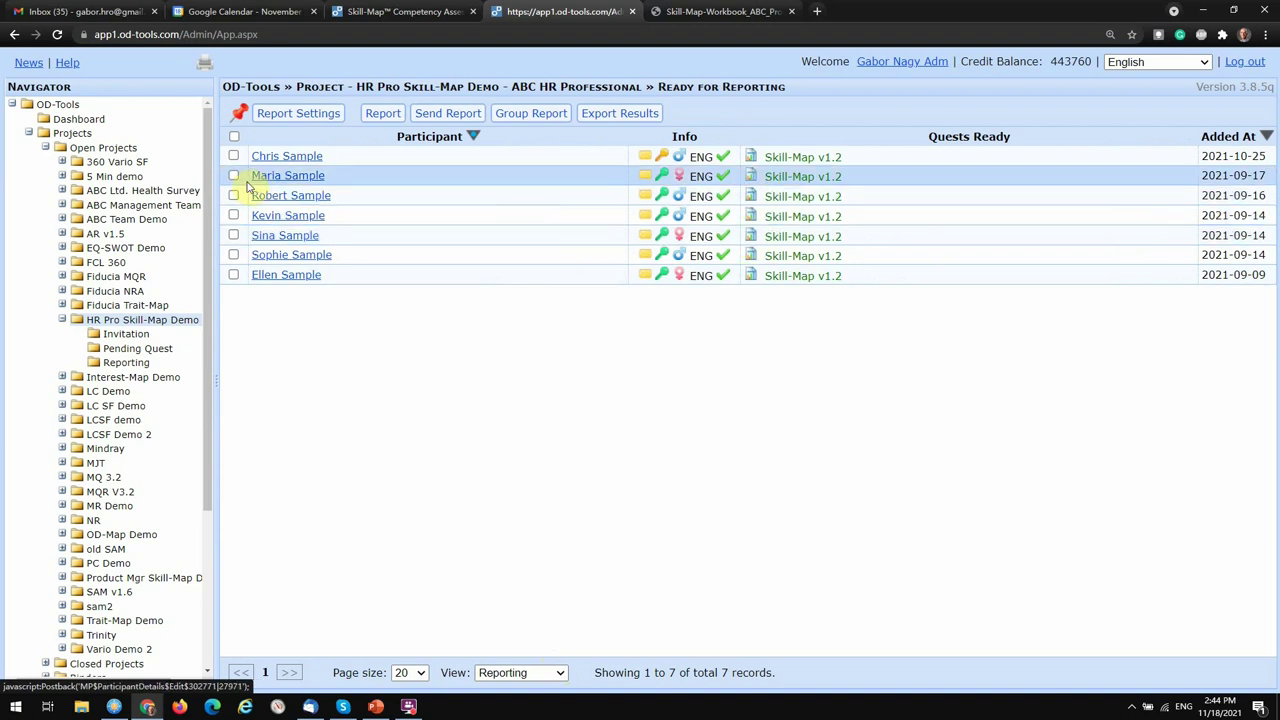
pyautogui.click(234, 138)
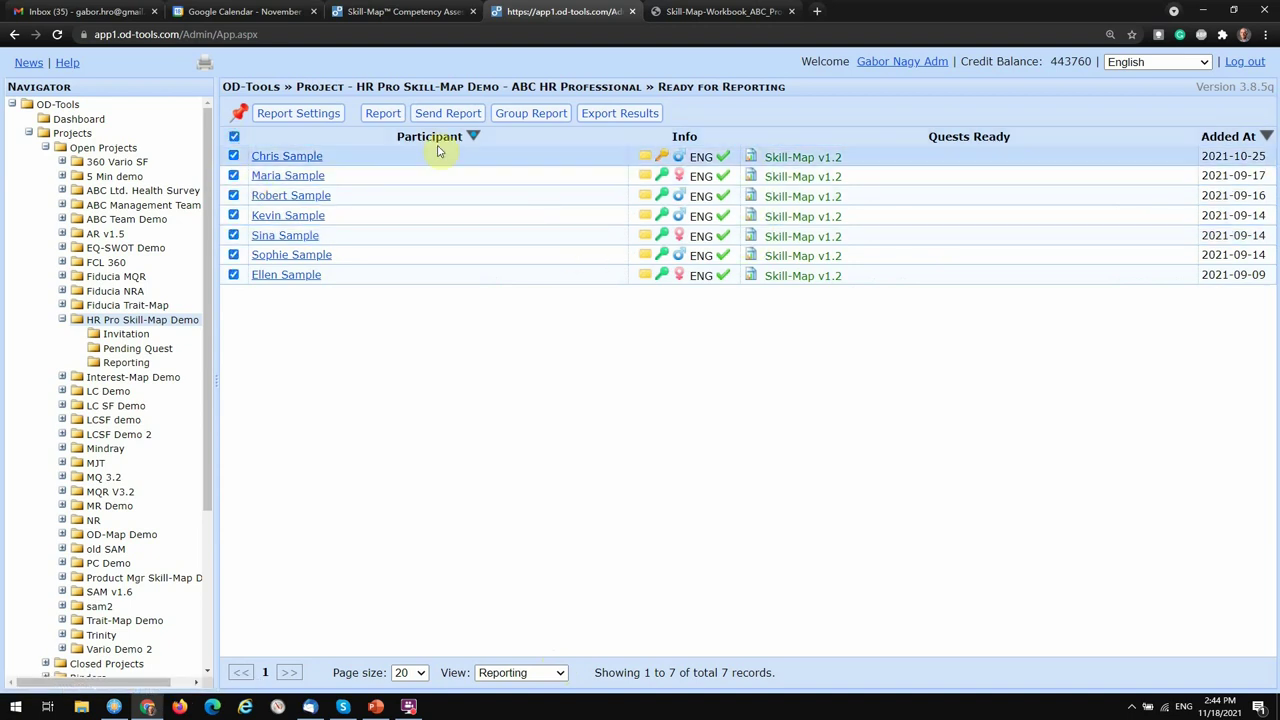
pyautogui.click(531, 115)
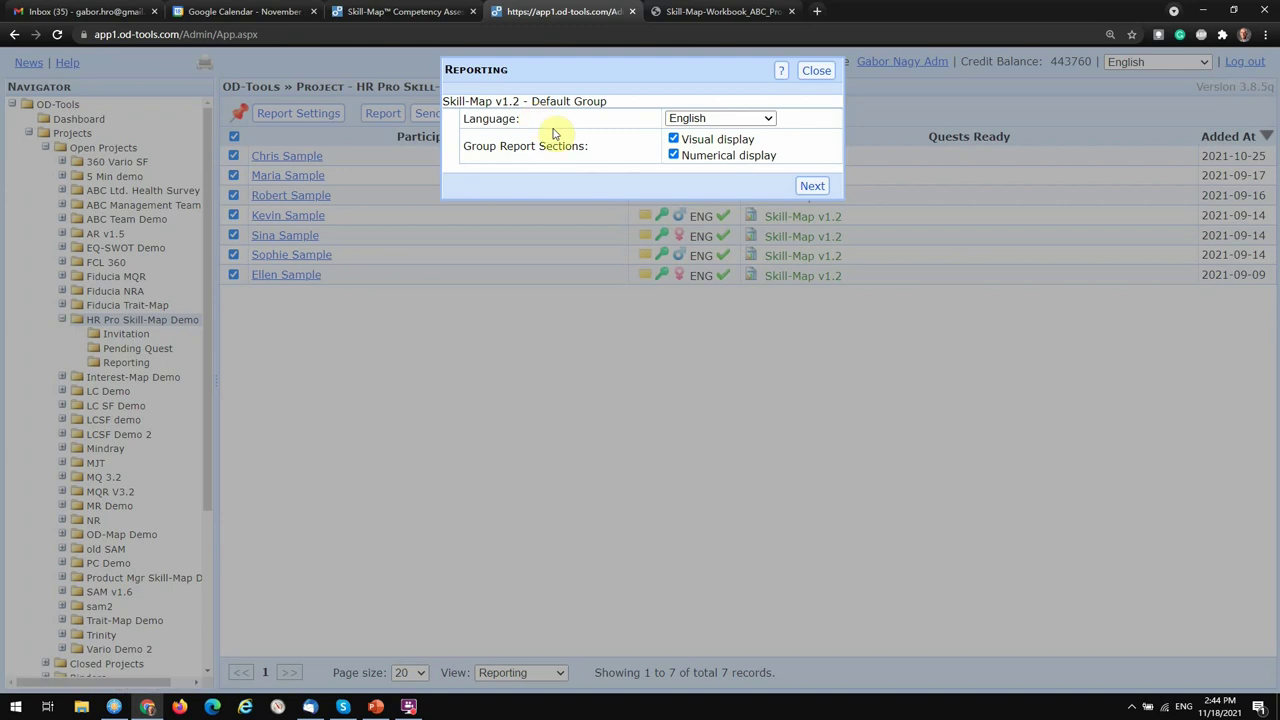
pyautogui.click(813, 186)
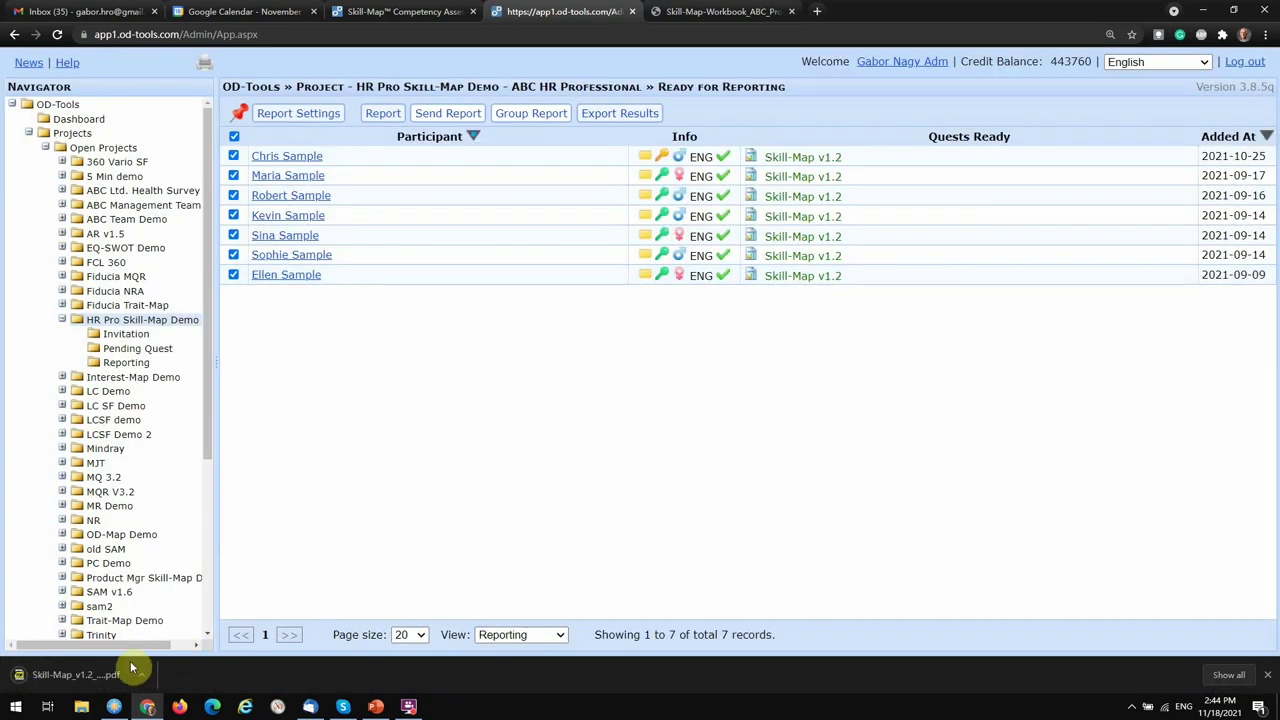
# Step: Open the Skill-Map group report PDF and examine its visual and numerical tables on pages 2 and 3
pyautogui.click(30, 675)
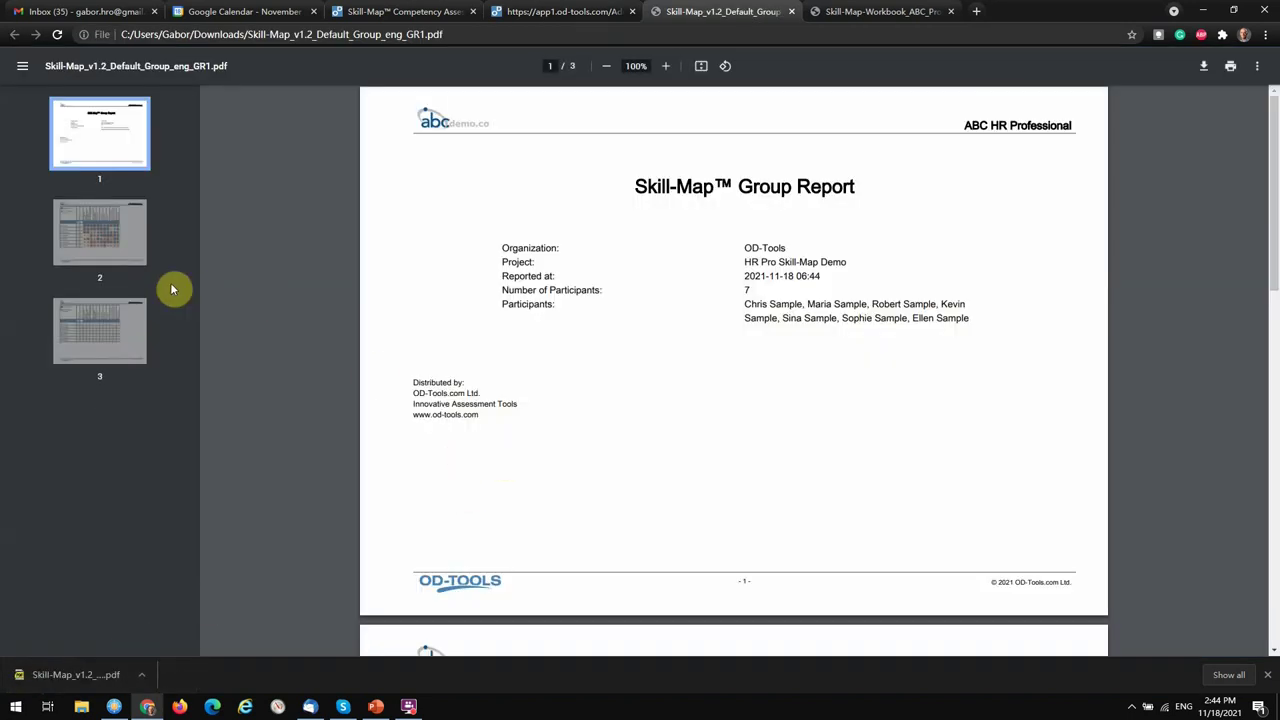
pyautogui.click(106, 254)
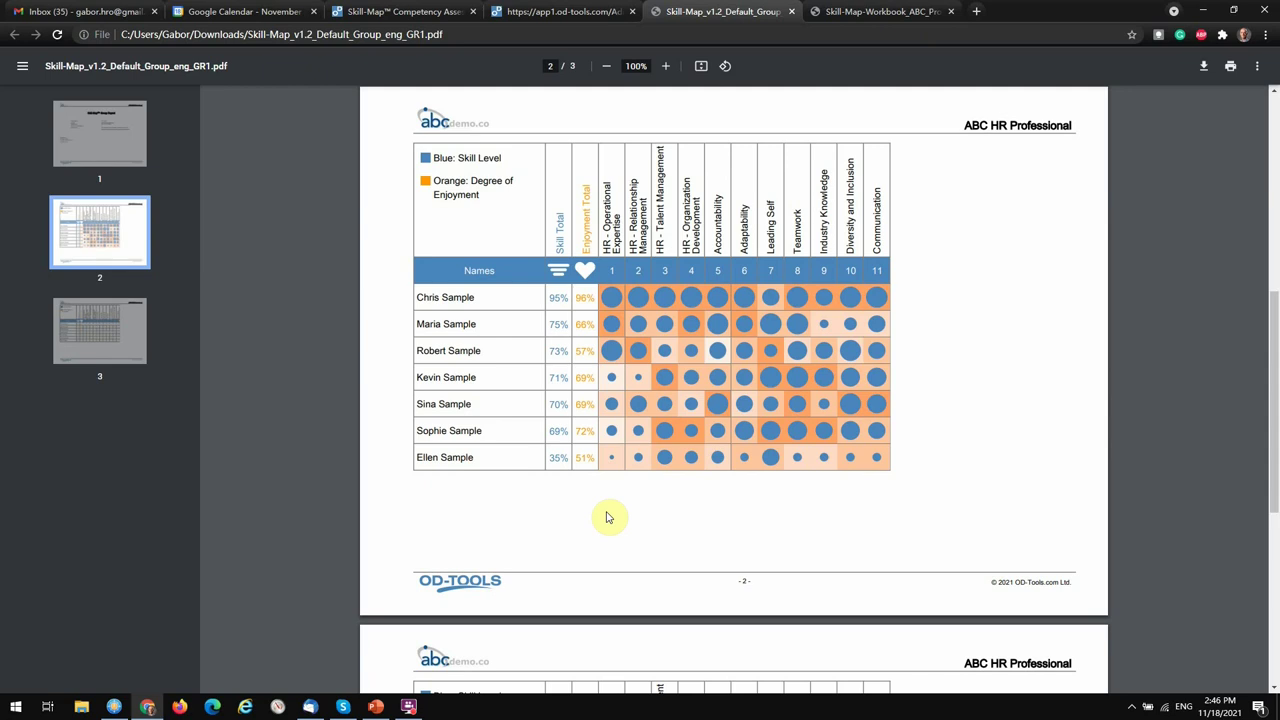
pyautogui.scroll(-5, 607, 517)
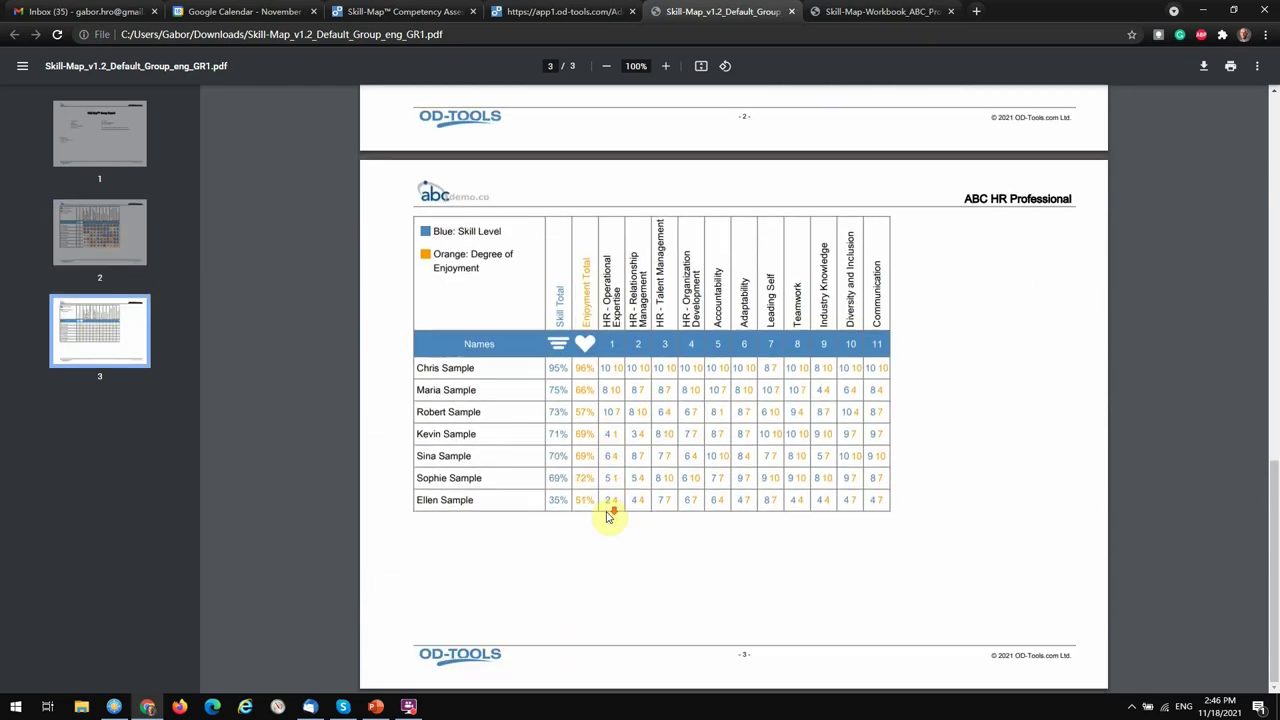